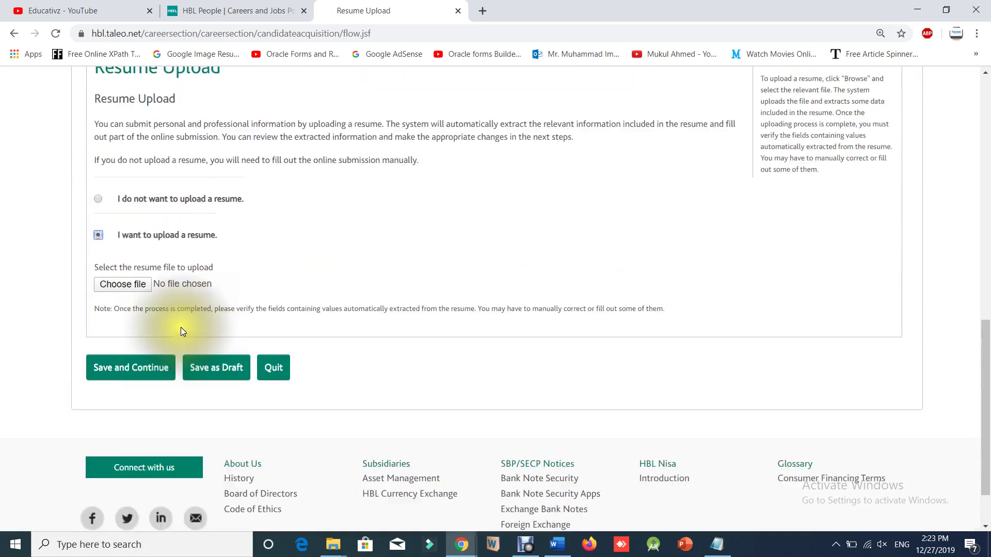
Try jumping ahead to the Personal Information, Education, File Attachments and eSignature steps.
{"action": "left_click", "coordinate": [184, 155]}
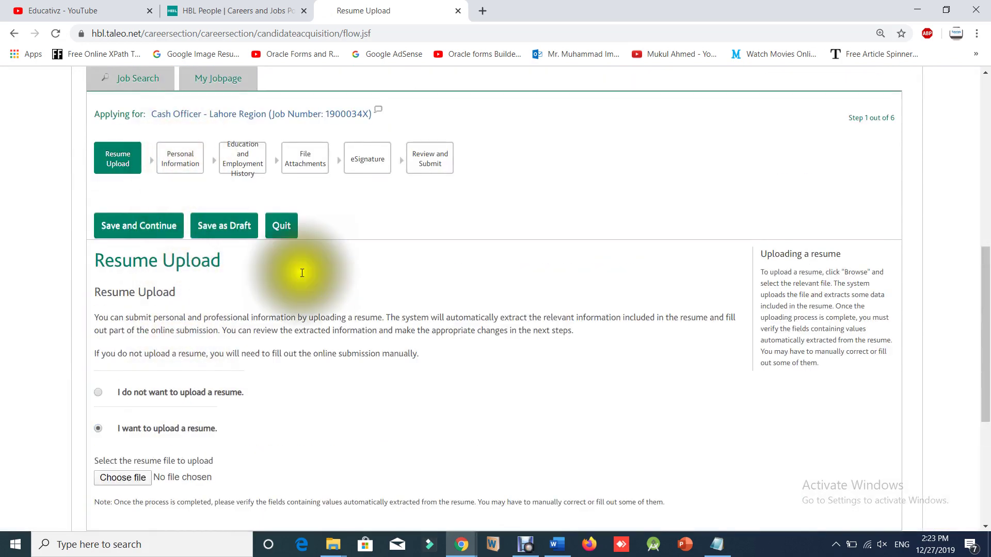
{"action": "scroll", "coordinate": [365, 394], "scroll_direction": "down", "scroll_amount": 3}
{"action": "scroll", "coordinate": [327, 376], "scroll_direction": "up", "scroll_amount": 5}
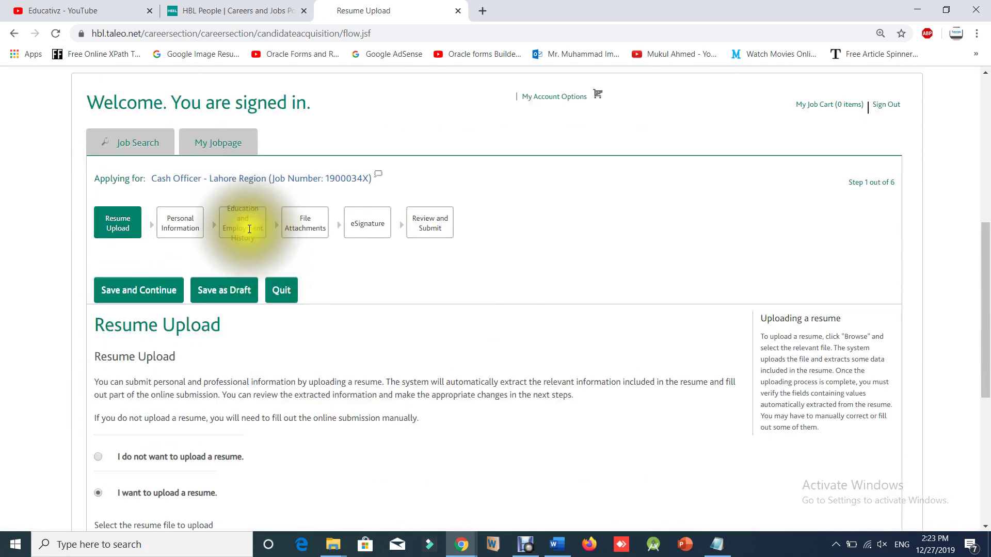
{"action": "left_click", "coordinate": [250, 232]}
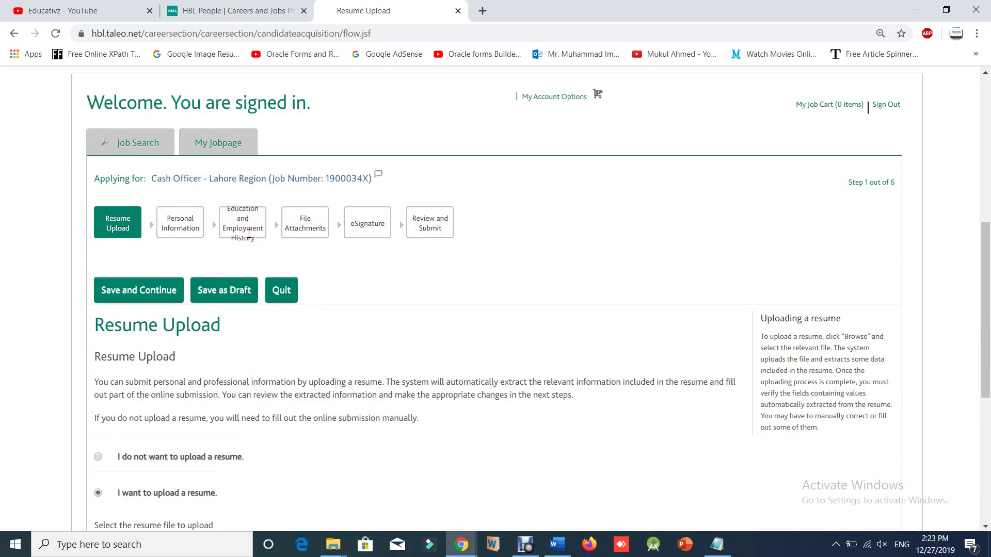
{"action": "left_click", "coordinate": [299, 228]}
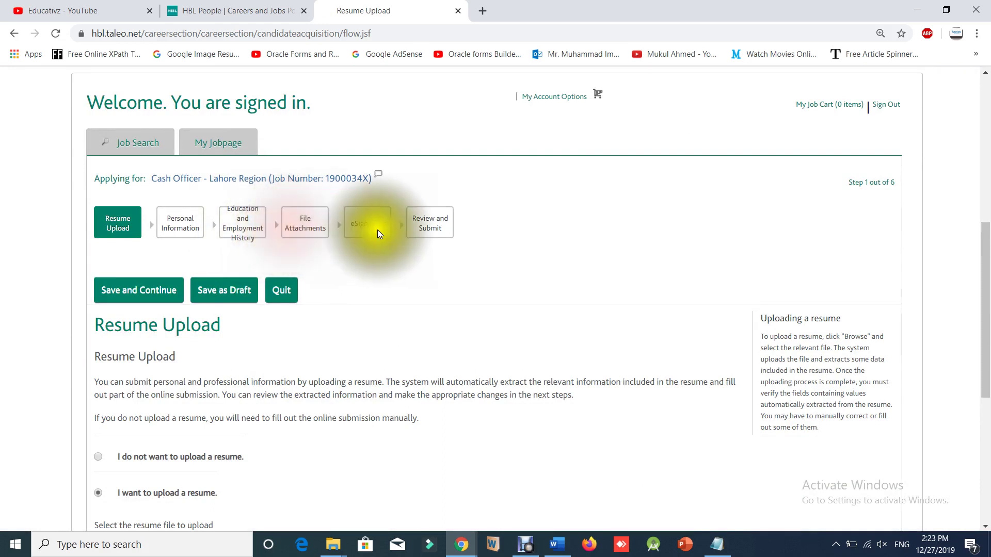
{"action": "left_click", "coordinate": [380, 231]}
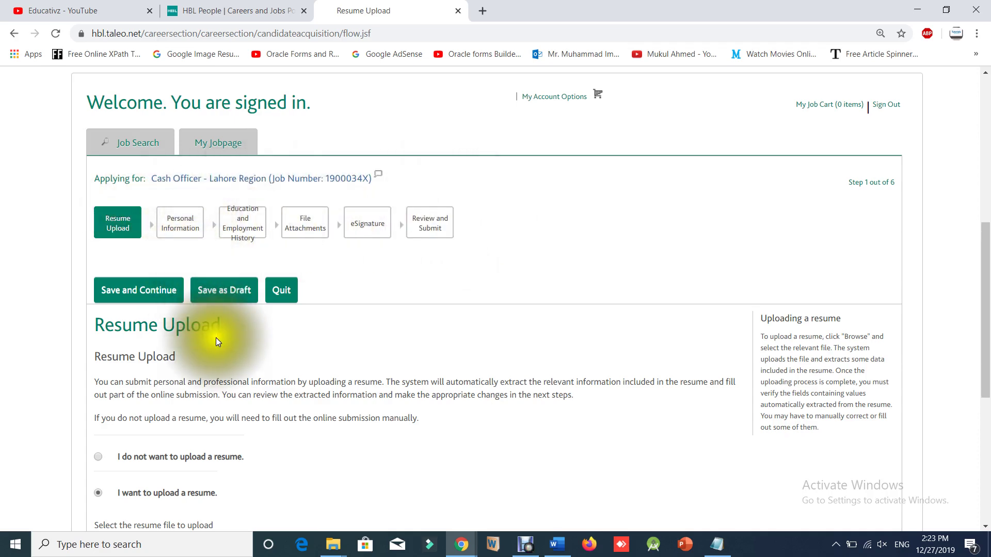
Select the 'I do not want to upload a resume' option on Resume Upload.
{"action": "scroll", "coordinate": [216, 338], "scroll_direction": "down", "scroll_amount": 3}
{"action": "left_click", "coordinate": [96, 264]}
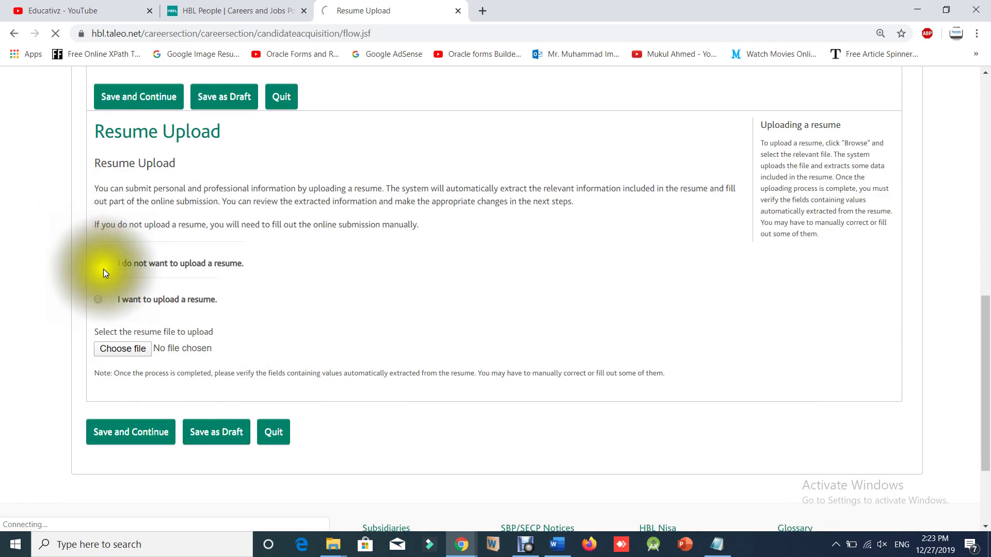
{"action": "left_click", "coordinate": [149, 432]}
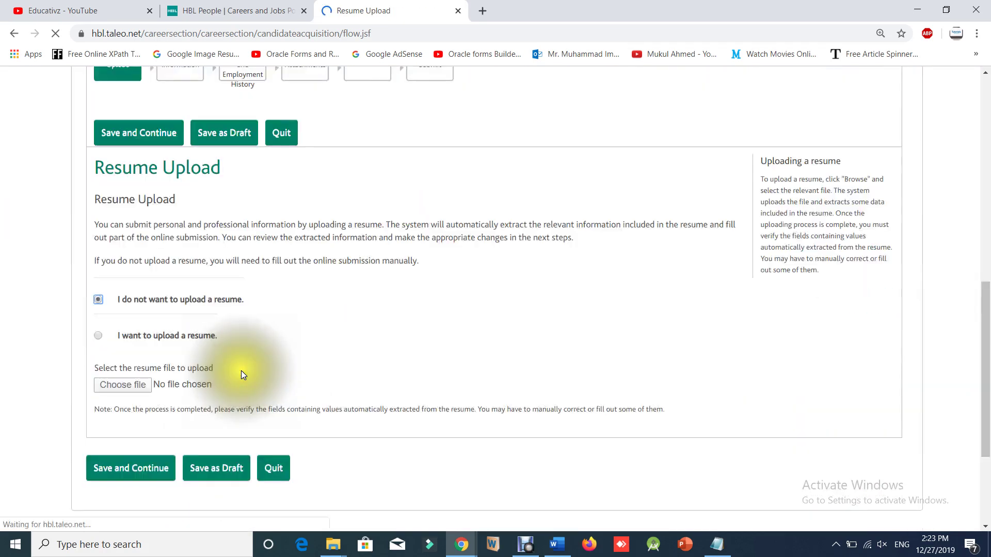
{"action": "left_click", "coordinate": [154, 134]}
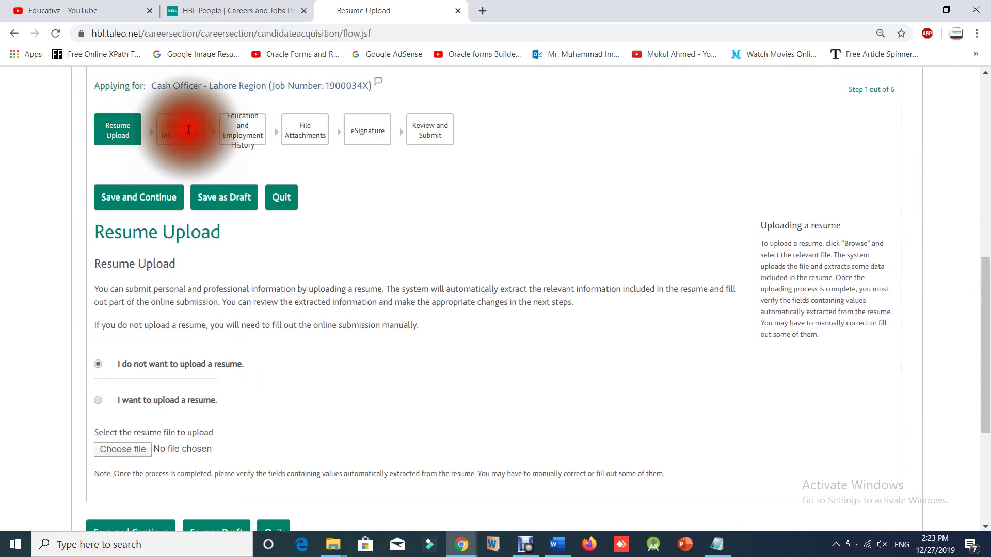
Continue to Personal Information, step 2 of 6, and choose Other as Source Type.
{"action": "left_click", "coordinate": [148, 195]}
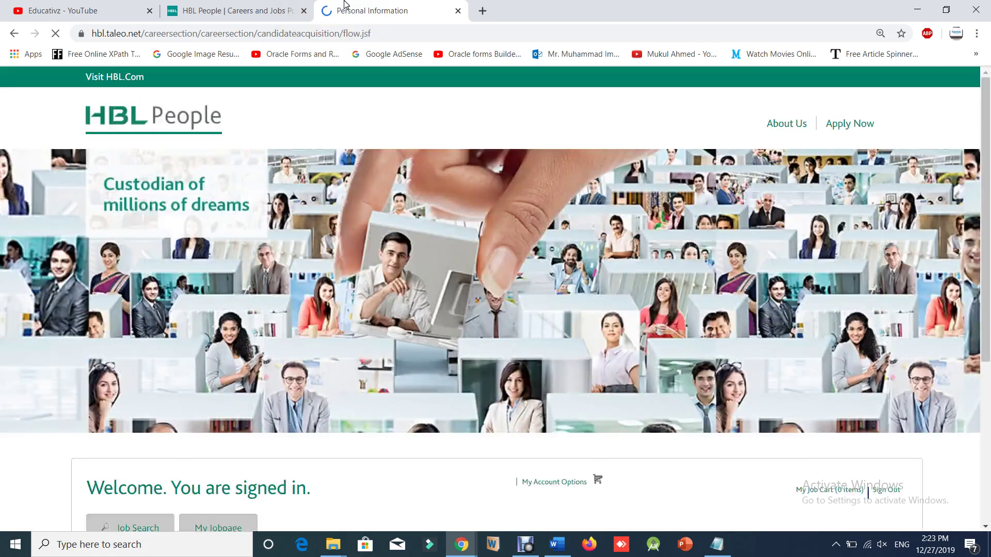
{"action": "scroll", "coordinate": [452, 387], "scroll_direction": "down", "scroll_amount": 6}
{"action": "scroll", "coordinate": [432, 384], "scroll_direction": "down", "scroll_amount": 4}
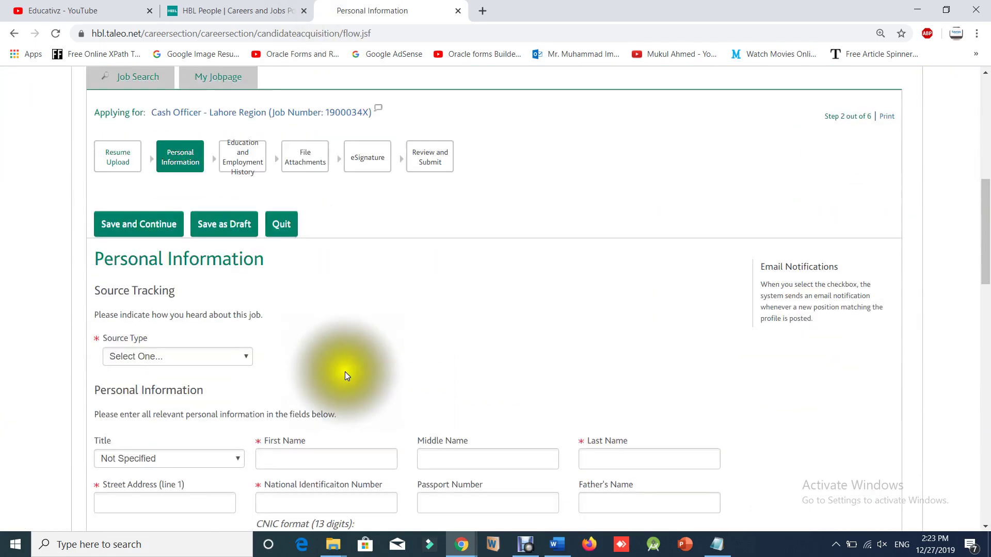
{"action": "left_click", "coordinate": [162, 295]}
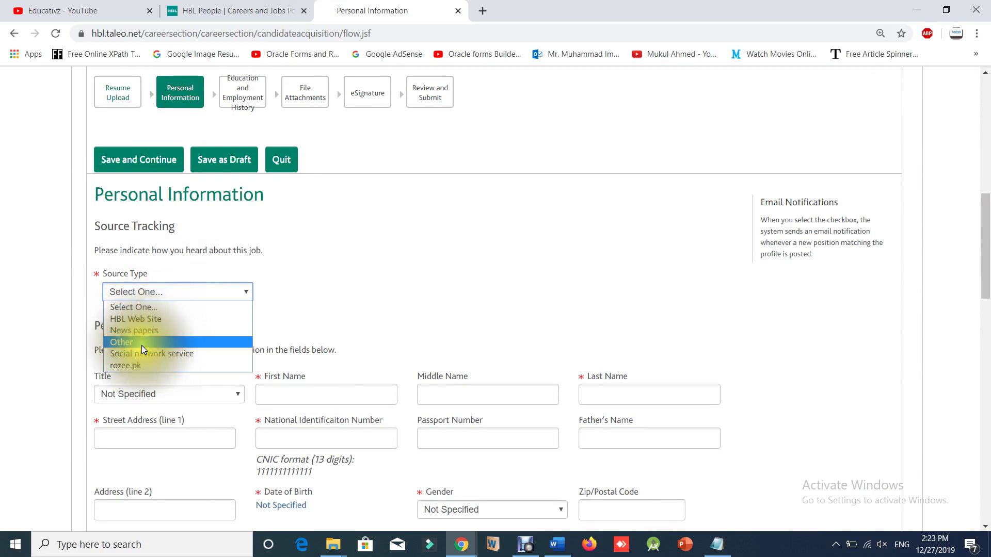
{"action": "left_click", "coordinate": [141, 343]}
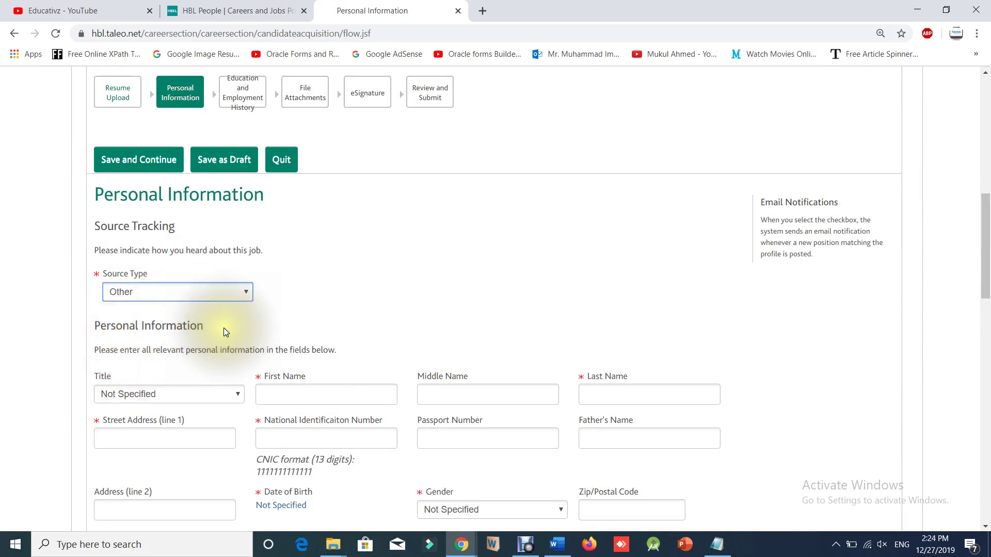
{"action": "scroll", "coordinate": [224, 328], "scroll_direction": "down", "scroll_amount": 2}
Move through the title, name, address, ID, passport and father's name fields without filling them.
{"action": "left_click", "coordinate": [127, 302]}
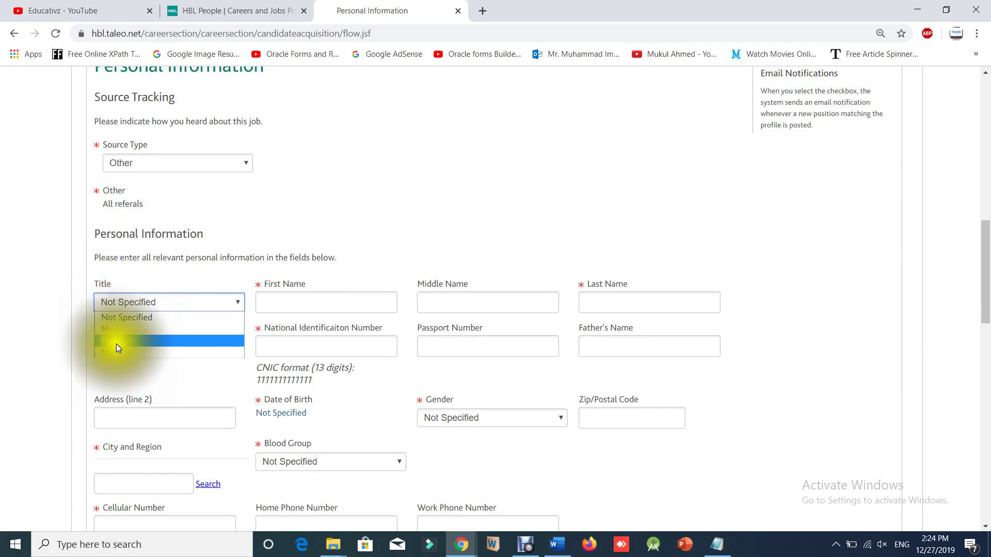
{"action": "left_click", "coordinate": [320, 297]}
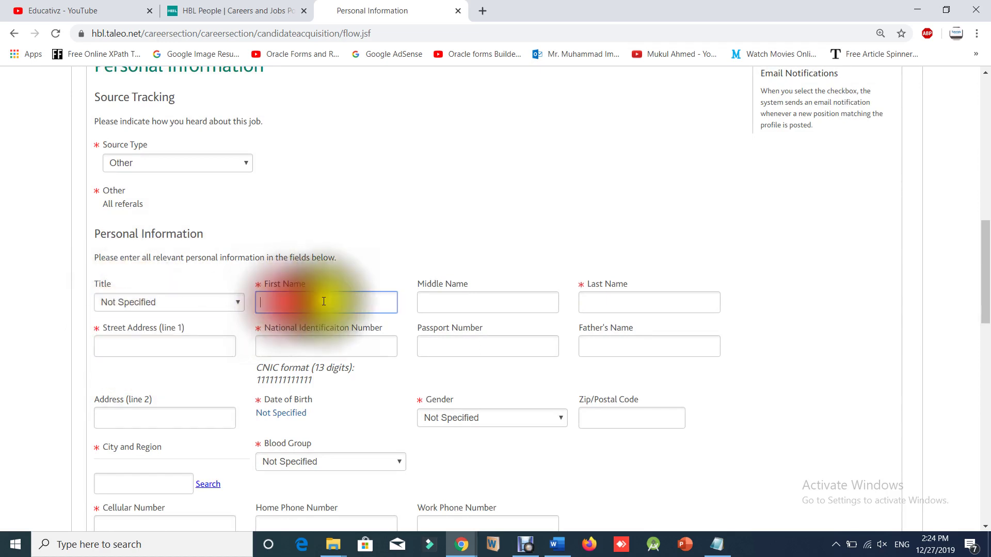
{"action": "left_click", "coordinate": [483, 296]}
{"action": "left_click", "coordinate": [637, 307]}
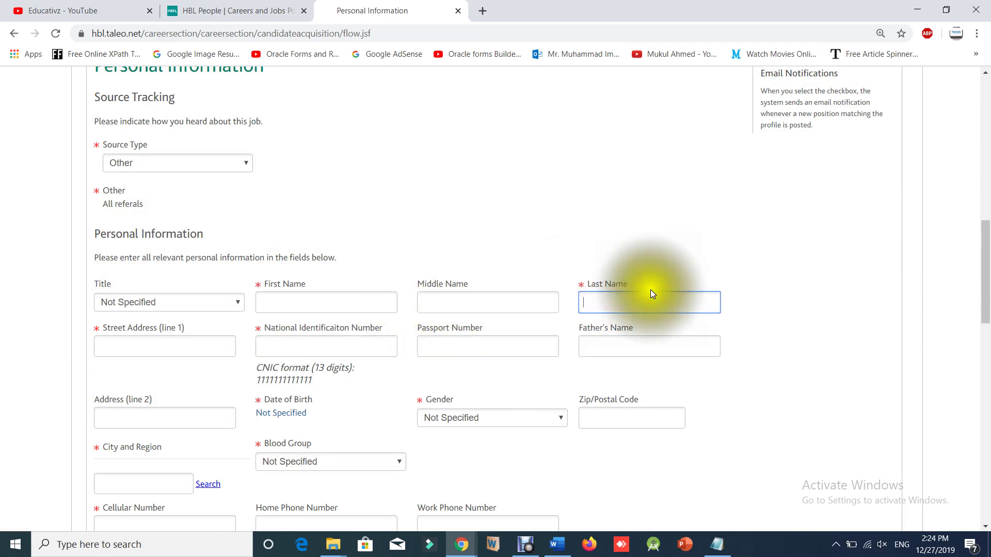
{"action": "left_click", "coordinate": [573, 285]}
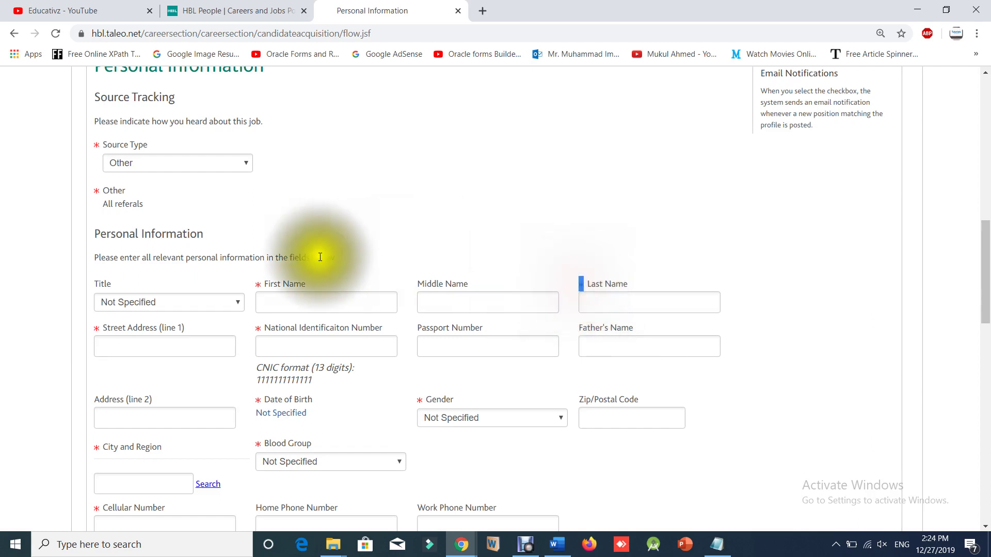
{"action": "scroll", "coordinate": [247, 253], "scroll_direction": "down", "scroll_amount": 2}
{"action": "left_click", "coordinate": [154, 211]}
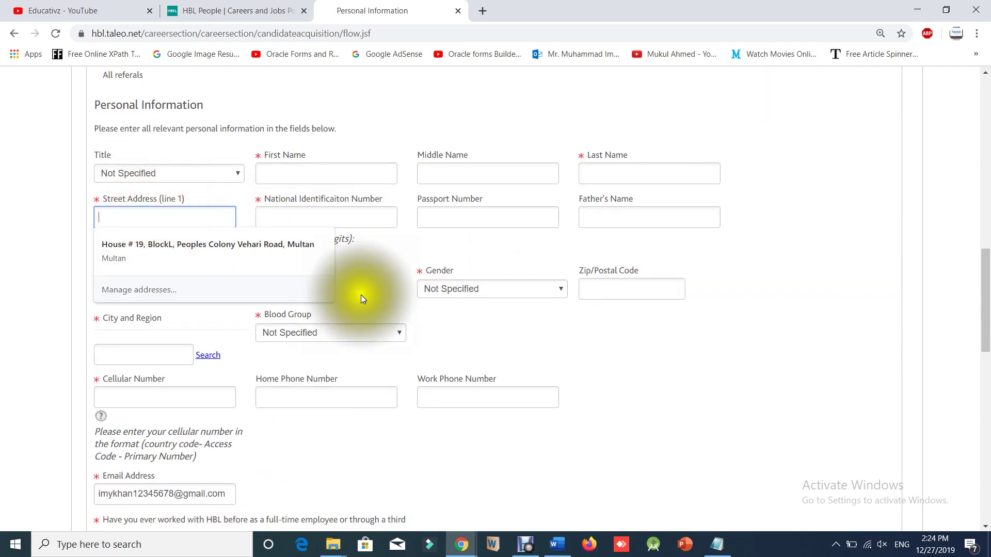
{"action": "left_click", "coordinate": [398, 264]}
{"action": "left_click", "coordinate": [314, 217]}
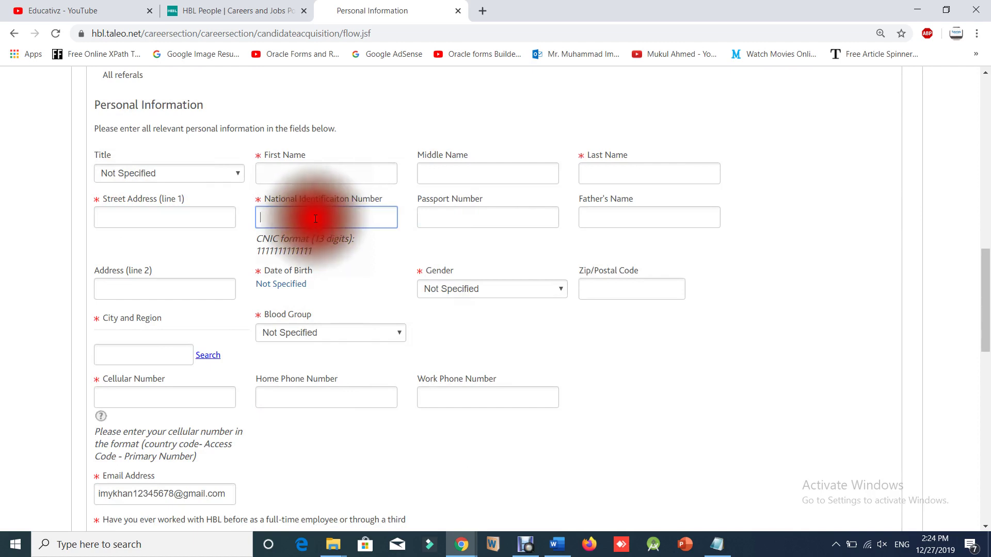
{"action": "left_click", "coordinate": [452, 217]}
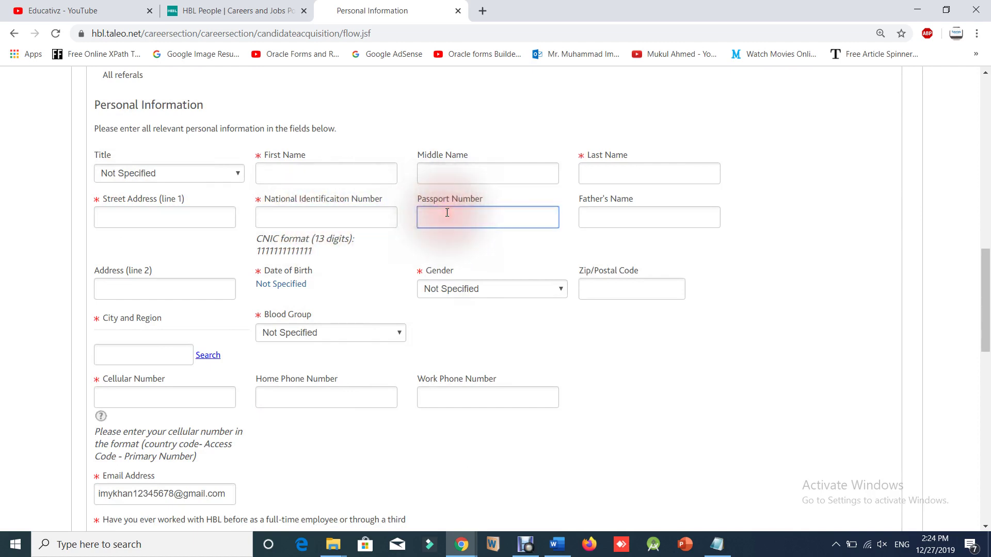
{"action": "left_click", "coordinate": [588, 218]}
{"action": "scroll", "coordinate": [159, 281], "scroll_direction": "down", "scroll_amount": 1}
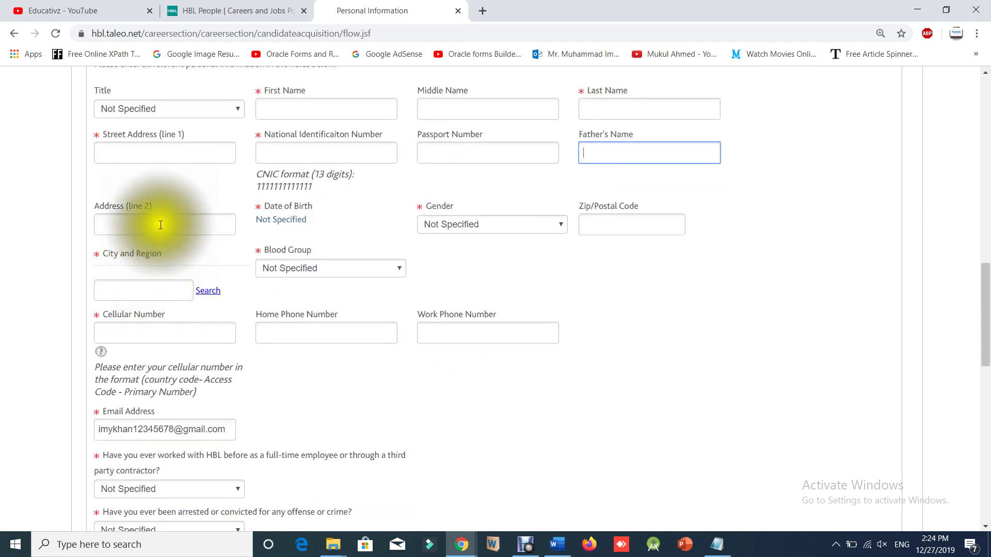
Set Date of Birth to 27-Sep-2025 with the calendar's Today and next-year/month arrows.
{"action": "left_click", "coordinate": [274, 220]}
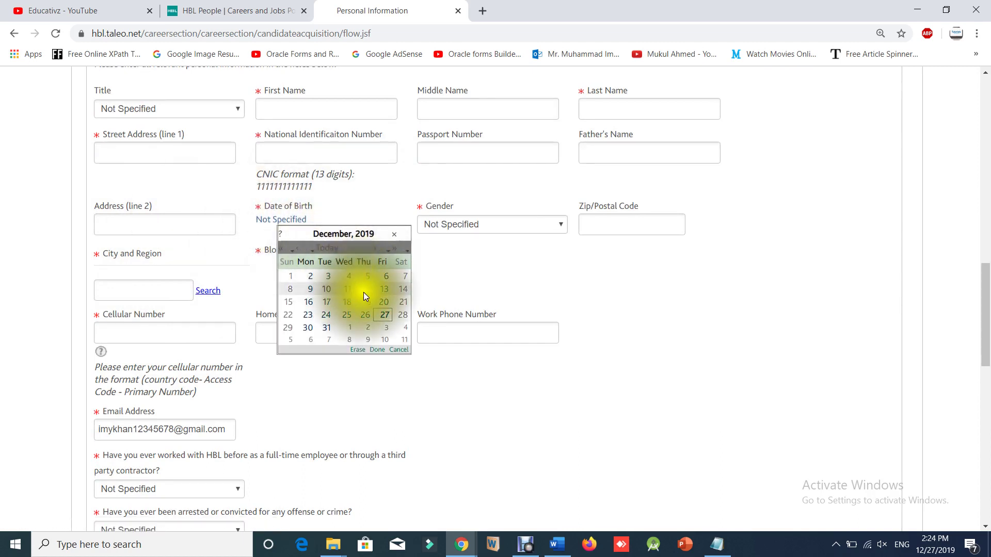
{"action": "left_click", "coordinate": [377, 233]}
{"action": "left_click", "coordinate": [334, 249]}
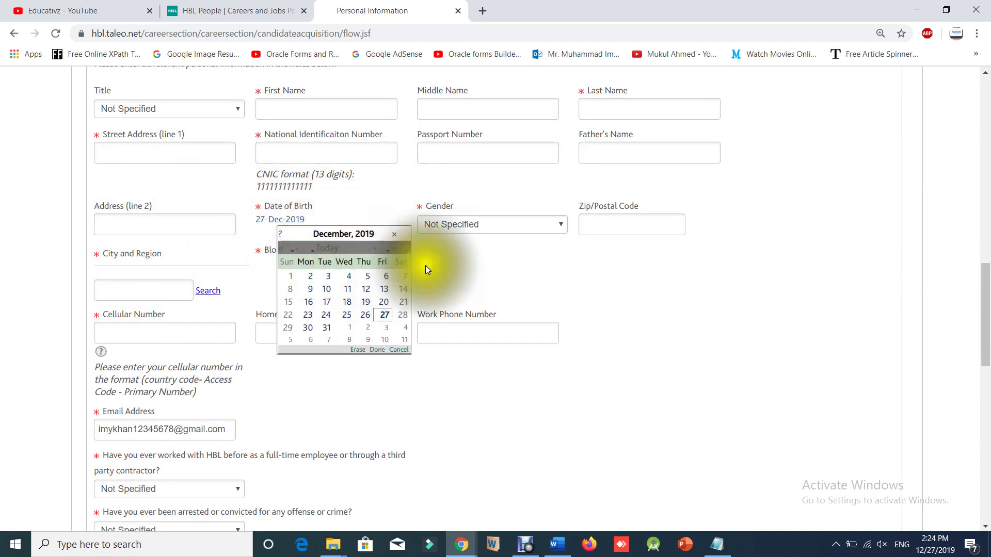
{"action": "left_click", "coordinate": [464, 265]}
{"action": "left_click", "coordinate": [281, 222]}
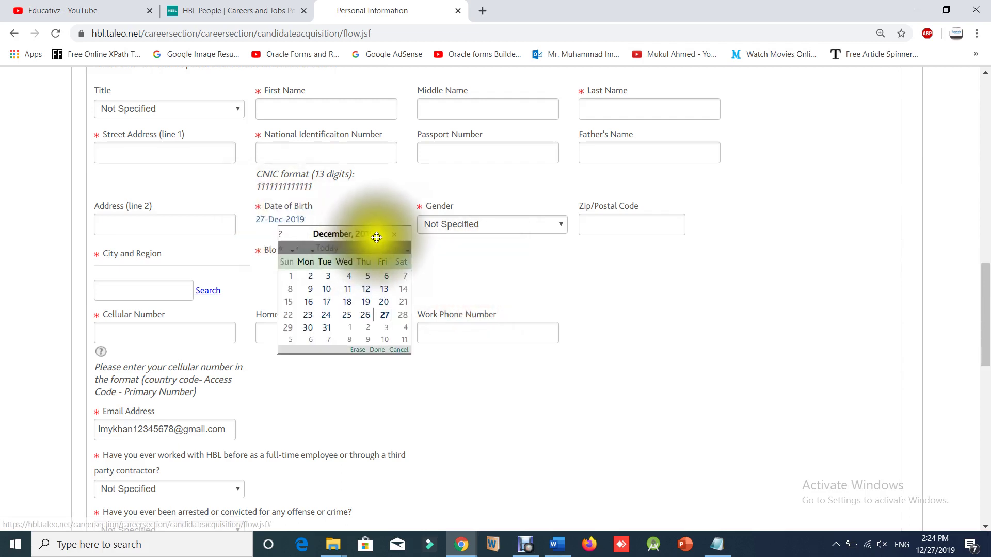
{"action": "left_click", "coordinate": [404, 253]}
{"action": "left_click", "coordinate": [405, 252]}
{"action": "left_click", "coordinate": [404, 252]}
{"action": "left_click", "coordinate": [403, 252]}
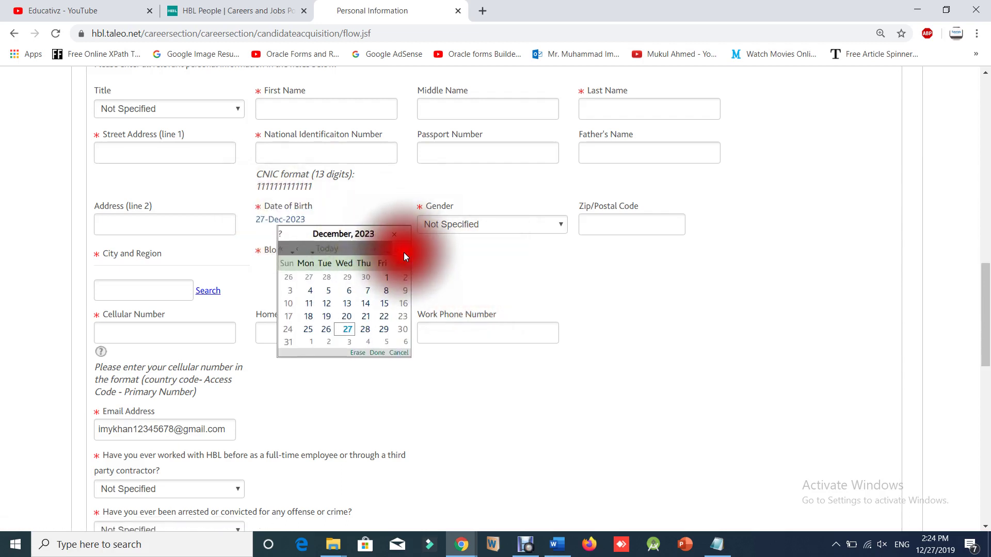
{"action": "left_click", "coordinate": [404, 253]}
{"action": "left_click", "coordinate": [389, 252]}
{"action": "double_click", "coordinate": [390, 252]}
{"action": "triple_click", "coordinate": [389, 252]}
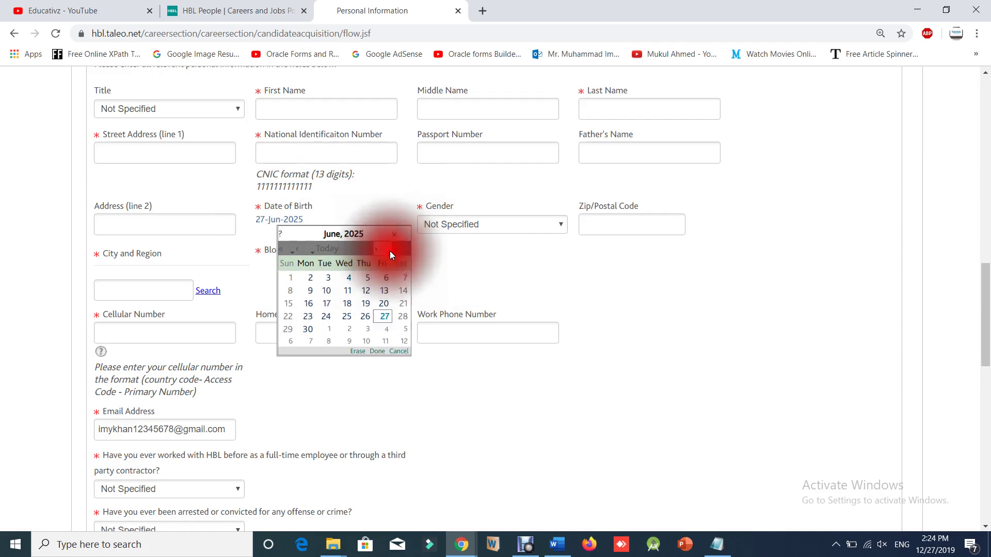
{"action": "double_click", "coordinate": [389, 252]}
{"action": "left_click", "coordinate": [389, 252]}
{"action": "left_click", "coordinate": [442, 254]}
Look at the gender choices and zip/postal code field, dismissing the autofill suggestions.
{"action": "left_click", "coordinate": [494, 224]}
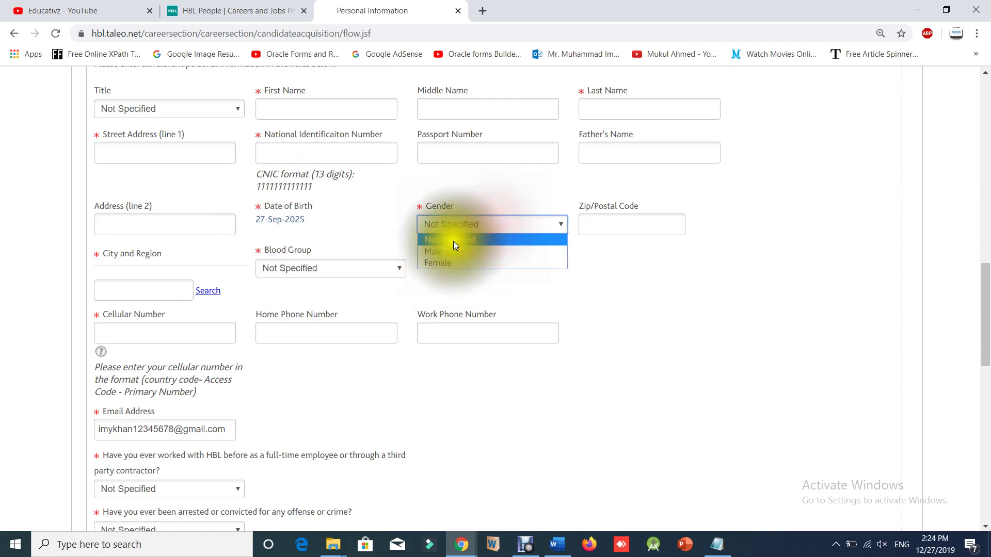
{"action": "left_click", "coordinate": [599, 232]}
{"action": "left_click", "coordinate": [531, 300]}
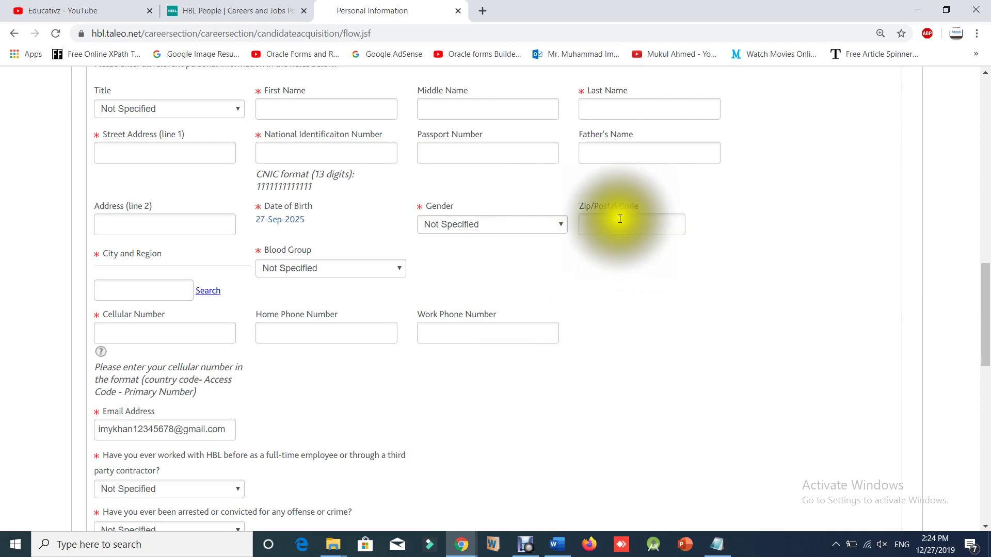
{"action": "scroll", "coordinate": [222, 286], "scroll_direction": "down", "scroll_amount": 1}
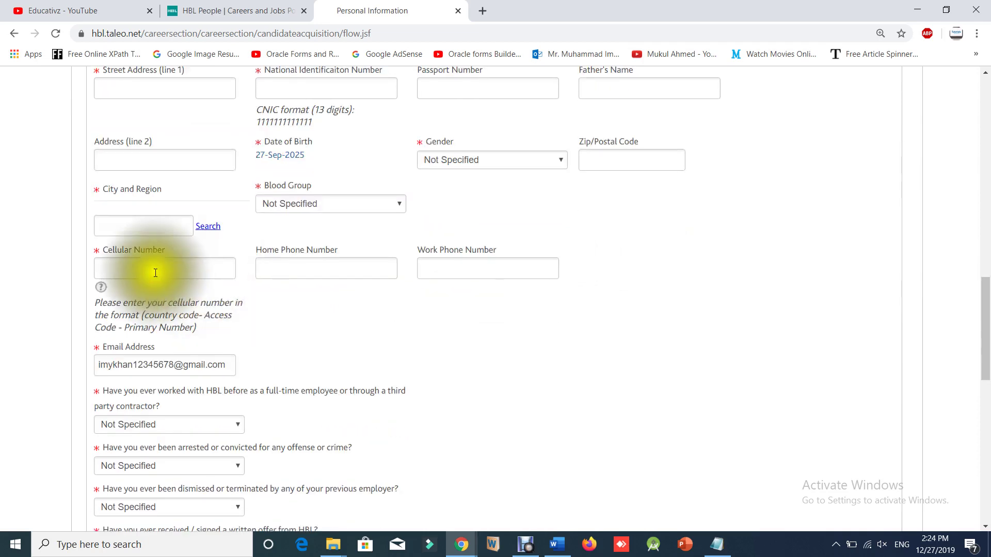
Search the city list and select Bahawalpur, Bahawalpur as City and Region.
{"action": "left_click", "coordinate": [209, 227]}
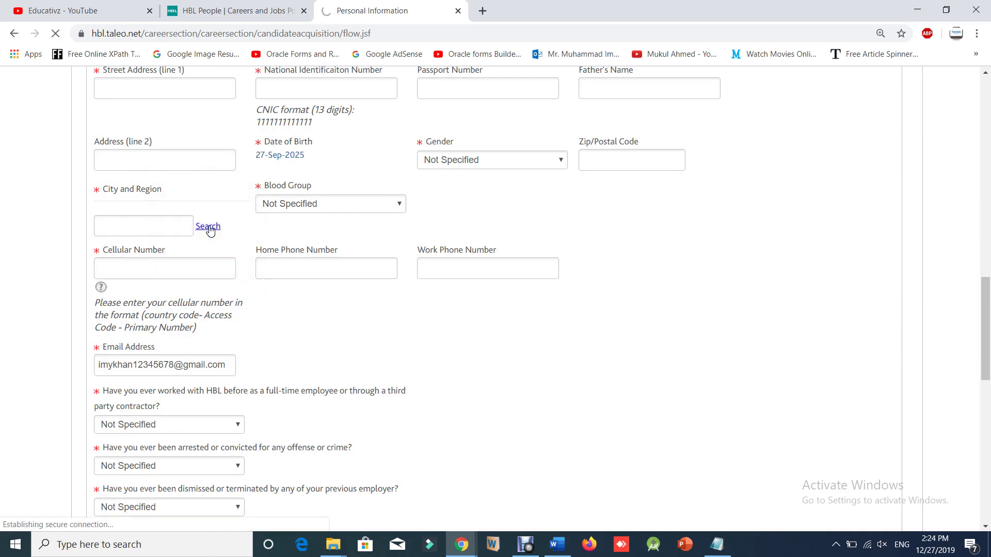
{"action": "left_click", "coordinate": [209, 228]}
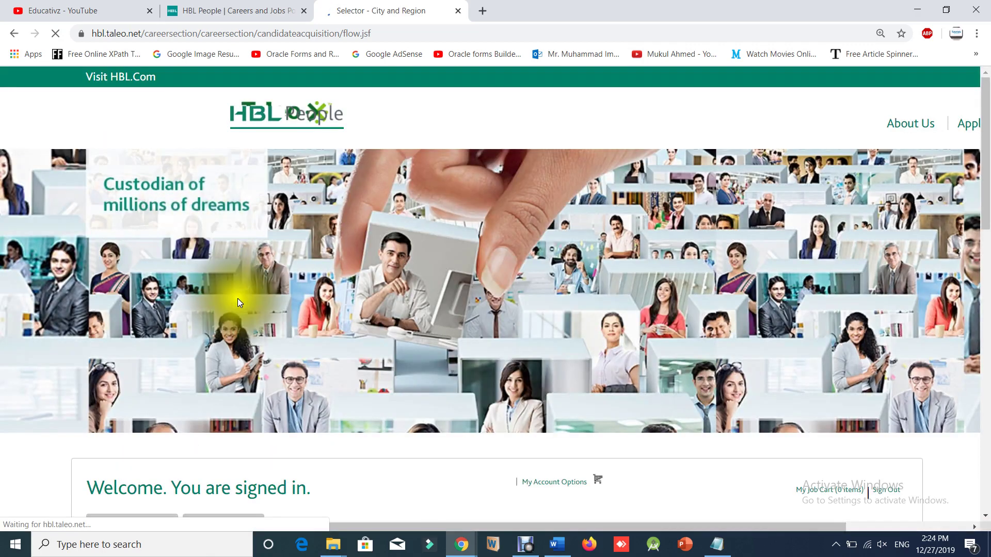
{"action": "scroll", "coordinate": [243, 315], "scroll_direction": "down", "scroll_amount": 10}
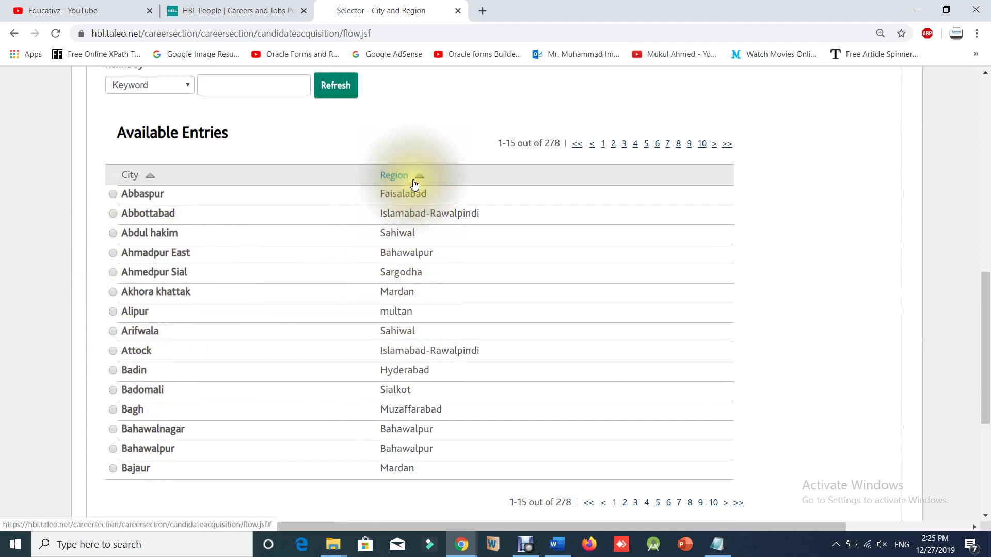
{"action": "scroll", "coordinate": [232, 317], "scroll_direction": "up", "scroll_amount": 3}
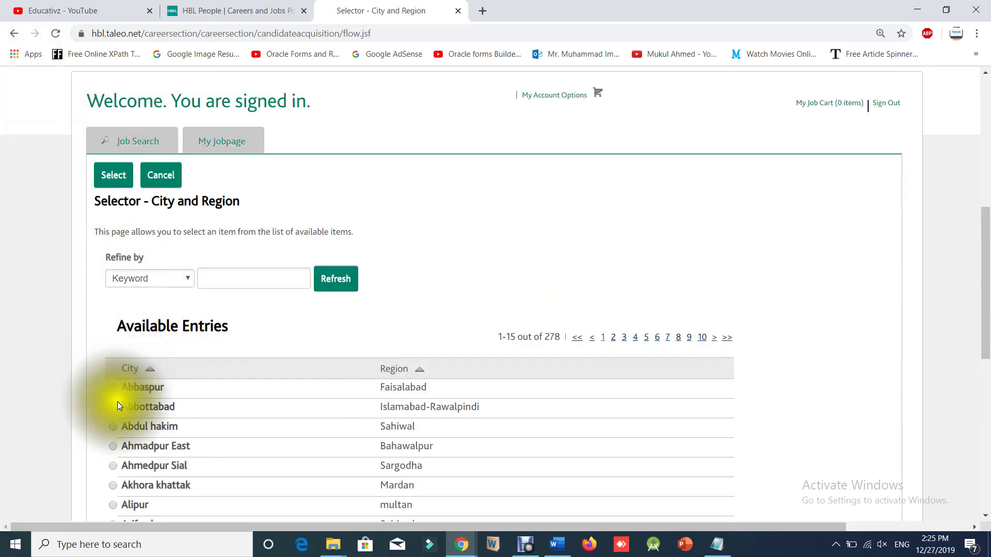
{"action": "scroll", "coordinate": [259, 438], "scroll_direction": "down", "scroll_amount": 2}
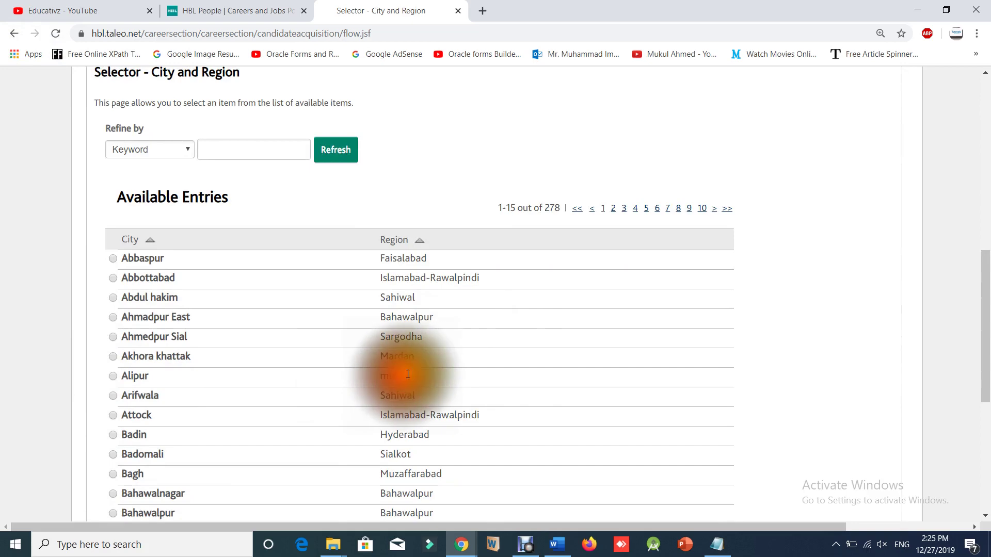
{"action": "scroll", "coordinate": [416, 369], "scroll_direction": "down", "scroll_amount": 4}
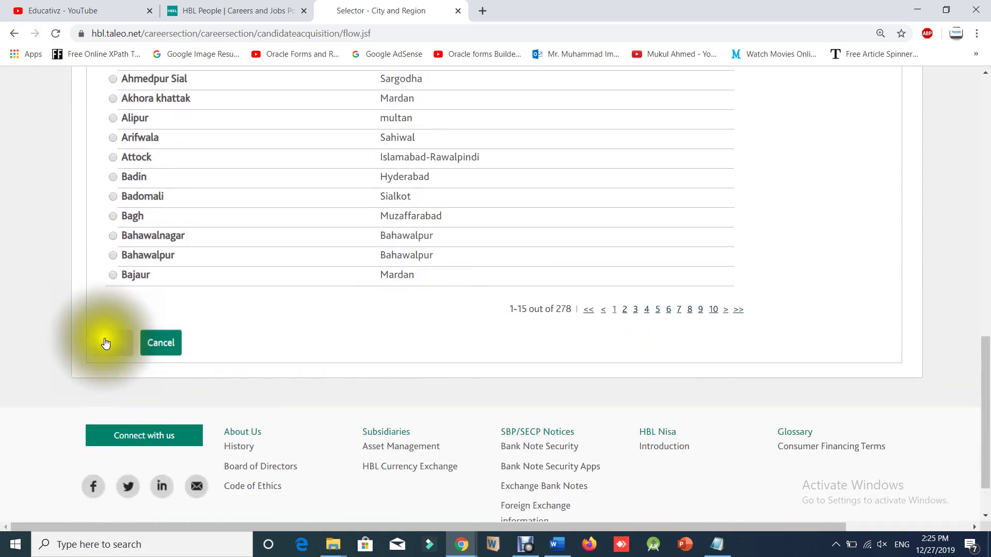
{"action": "left_click", "coordinate": [113, 255]}
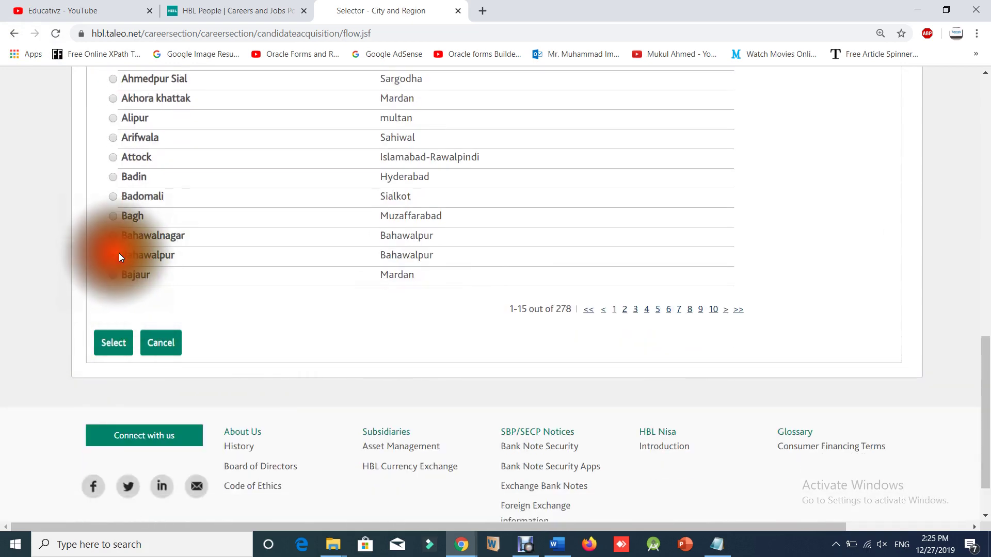
{"action": "left_click", "coordinate": [116, 344]}
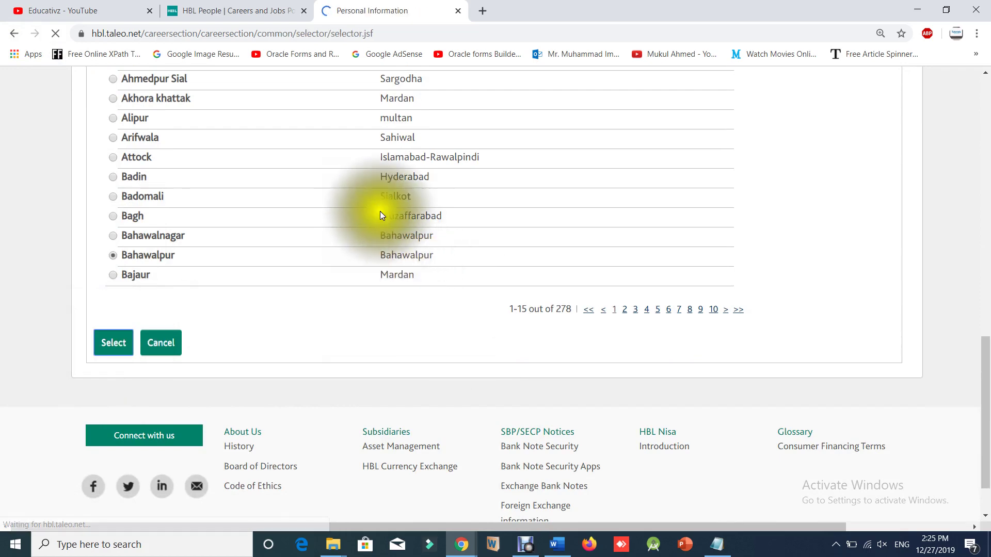
{"action": "scroll", "coordinate": [351, 521], "scroll_direction": "down", "scroll_amount": 5}
{"action": "scroll", "coordinate": [374, 407], "scroll_direction": "down", "scroll_amount": 12}
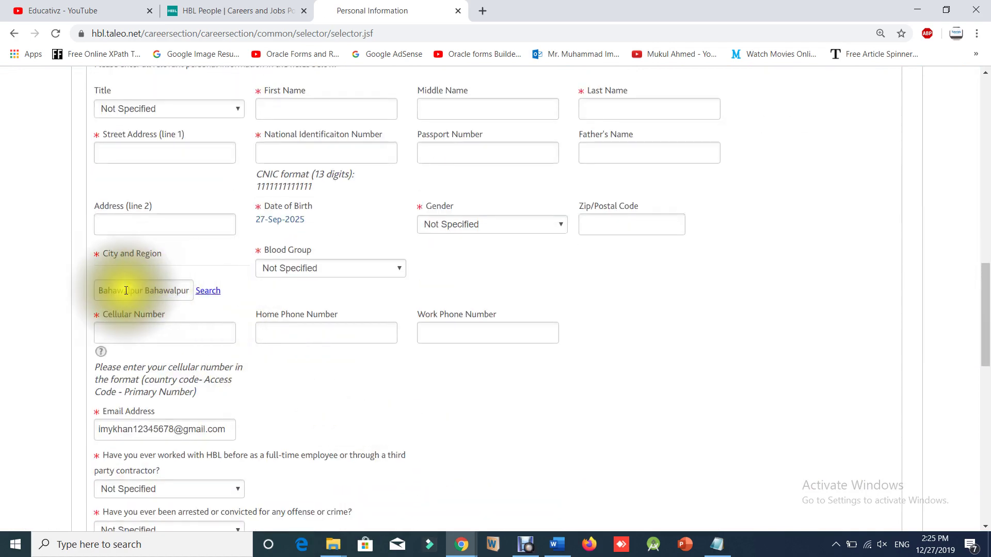
Set Blood Group to O+.
{"action": "left_click", "coordinate": [316, 266]}
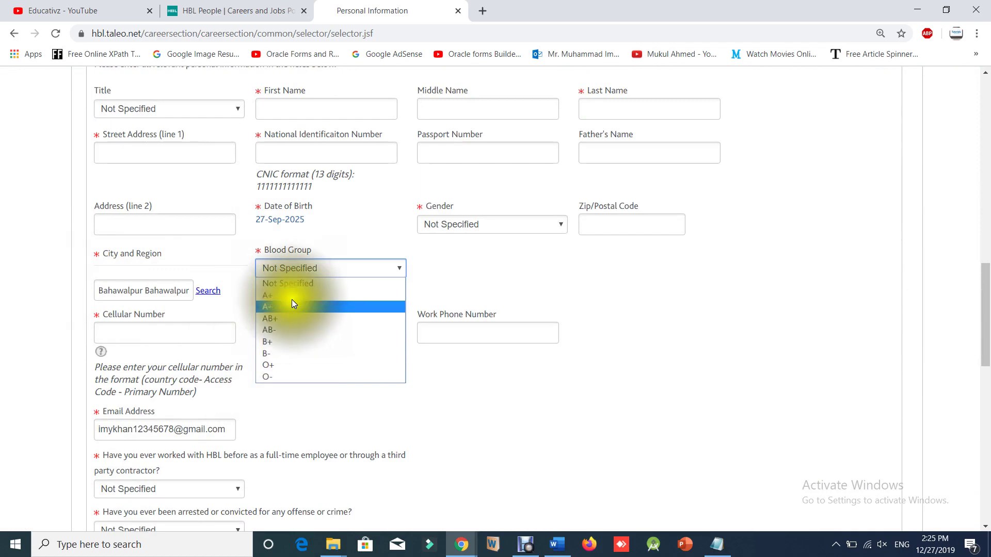
{"action": "left_click", "coordinate": [277, 363]}
{"action": "left_click", "coordinate": [150, 332]}
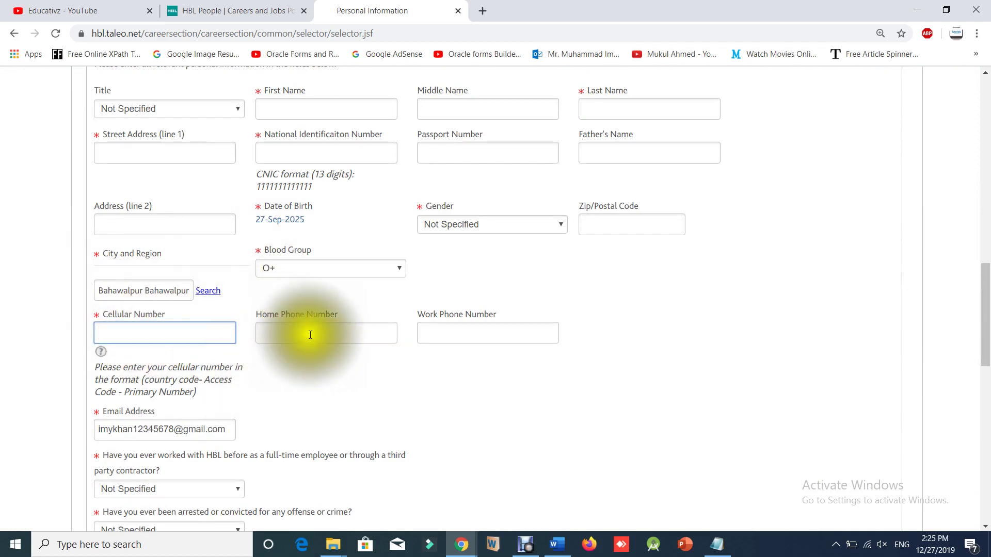
{"action": "scroll", "coordinate": [308, 333], "scroll_direction": "down", "scroll_amount": 4}
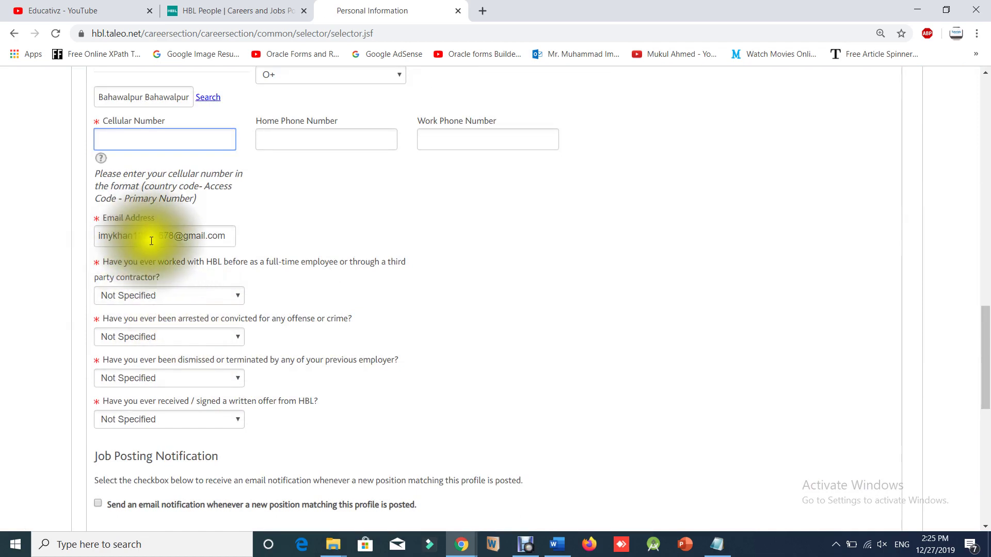
{"action": "scroll", "coordinate": [151, 241], "scroll_direction": "down", "scroll_amount": 1}
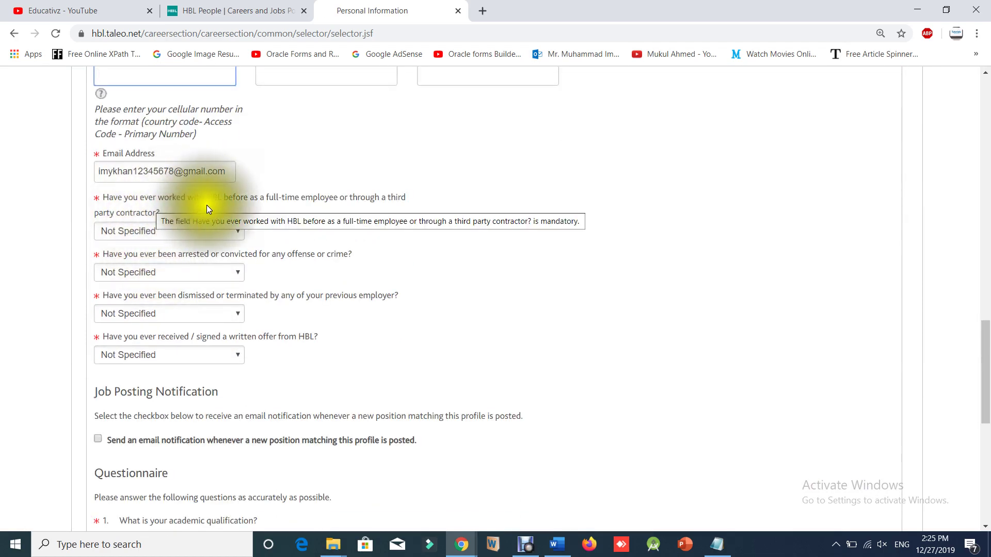
{"action": "scroll", "coordinate": [237, 214], "scroll_direction": "down", "scroll_amount": 1}
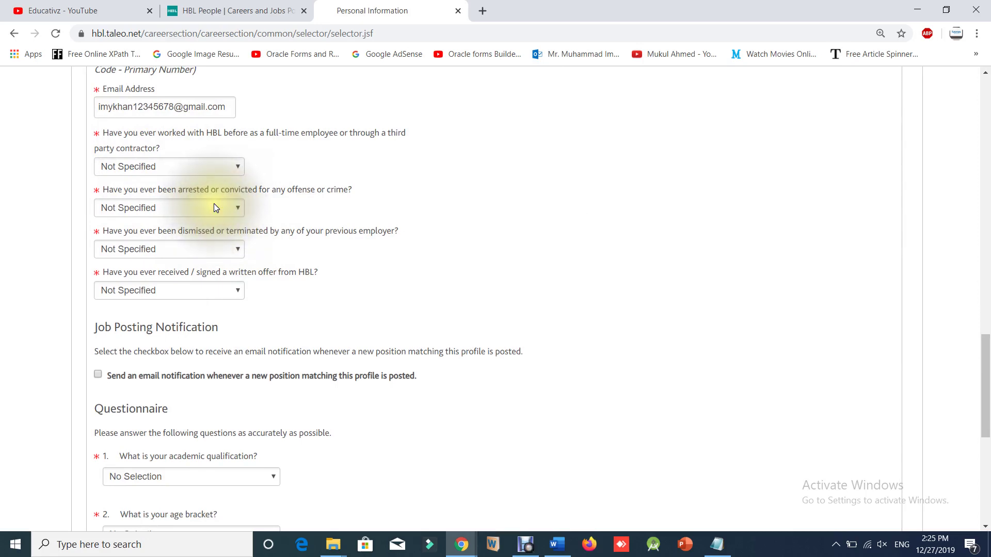
Answer No to the arrest, prior HBL employment, dismissal and HBL offer questions; enable job email notifications.
{"action": "left_click", "coordinate": [215, 208]}
{"action": "left_click", "coordinate": [160, 236]}
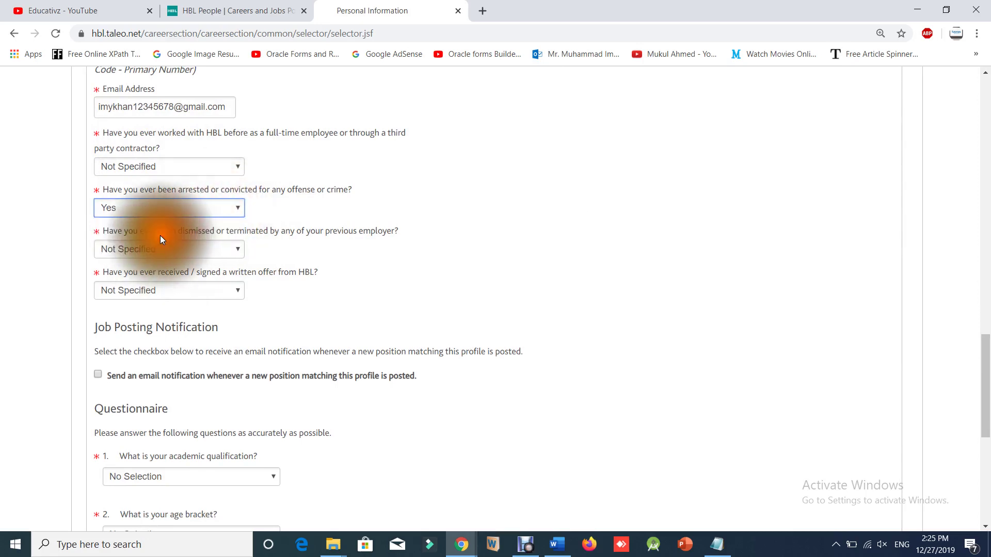
{"action": "left_click", "coordinate": [170, 207]}
{"action": "left_click", "coordinate": [144, 238]}
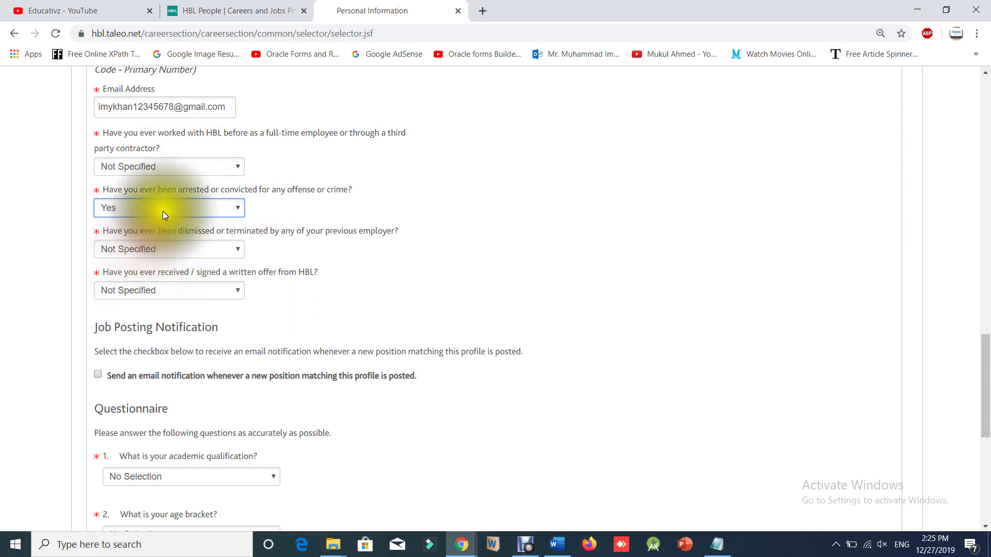
{"action": "left_click", "coordinate": [162, 209]}
{"action": "left_click", "coordinate": [153, 246]}
{"action": "left_click", "coordinate": [174, 168]}
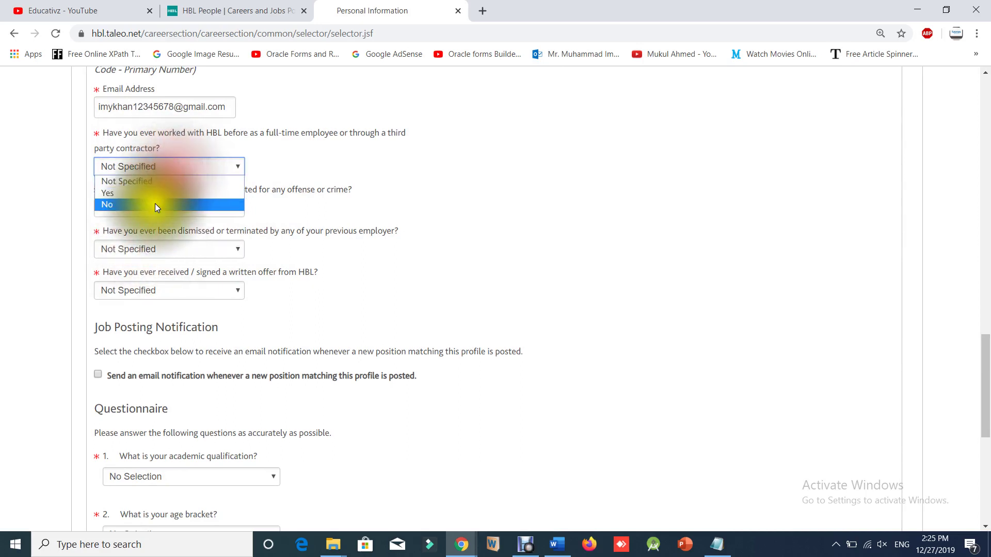
{"action": "left_click", "coordinate": [154, 206]}
{"action": "left_click", "coordinate": [149, 250]}
{"action": "left_click", "coordinate": [149, 283]}
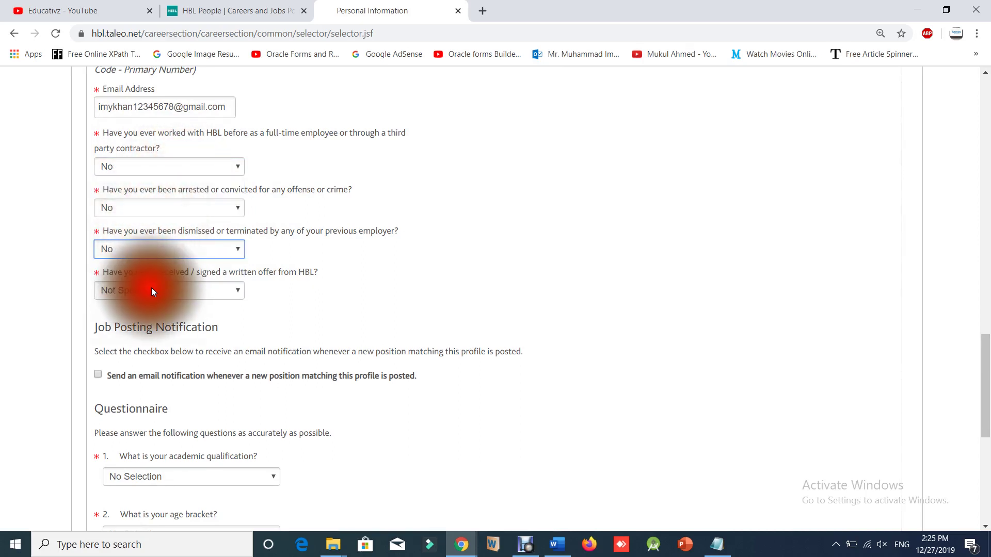
{"action": "left_click", "coordinate": [152, 287]}
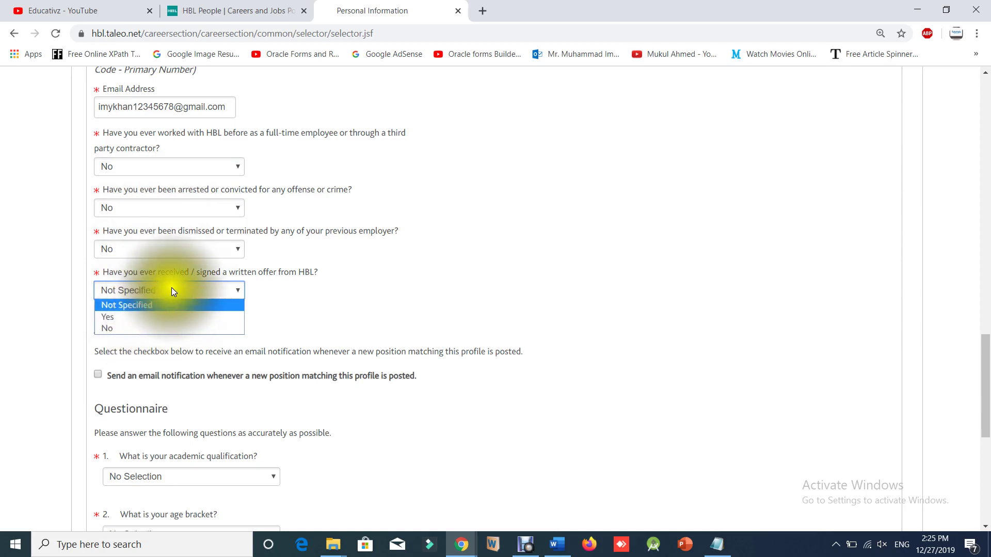
{"action": "left_click", "coordinate": [105, 329]}
{"action": "scroll", "coordinate": [150, 330], "scroll_direction": "down", "scroll_amount": 2}
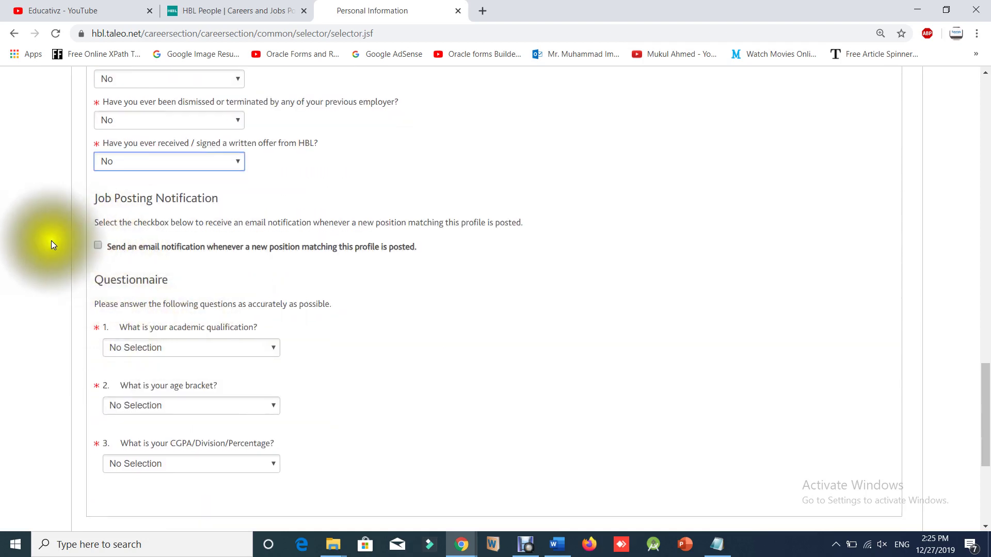
{"action": "left_click", "coordinate": [97, 248]}
Set academic qualification to Bachelors and age bracket to 18 years to 26 years.
{"action": "scroll", "coordinate": [227, 373], "scroll_direction": "down", "scroll_amount": 3}
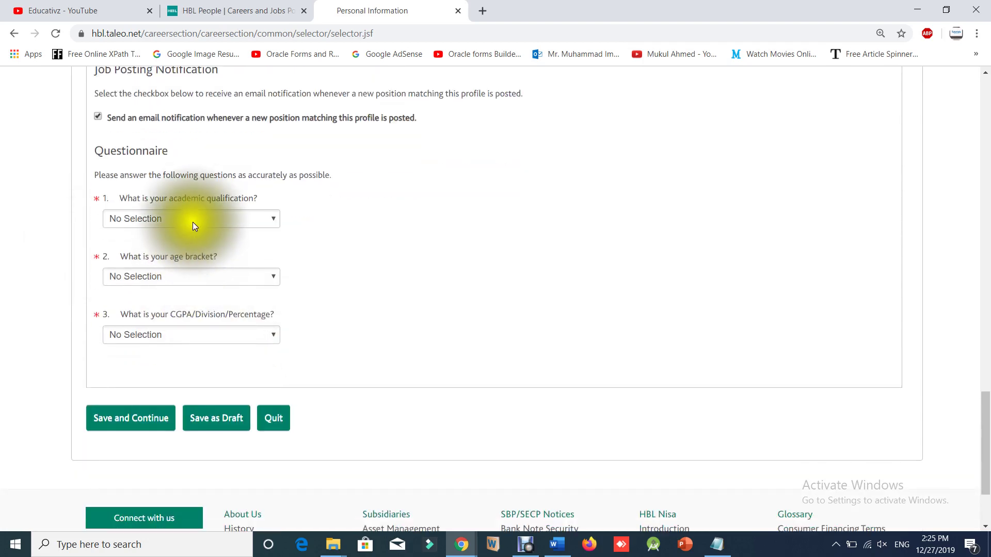
{"action": "left_click", "coordinate": [194, 219]}
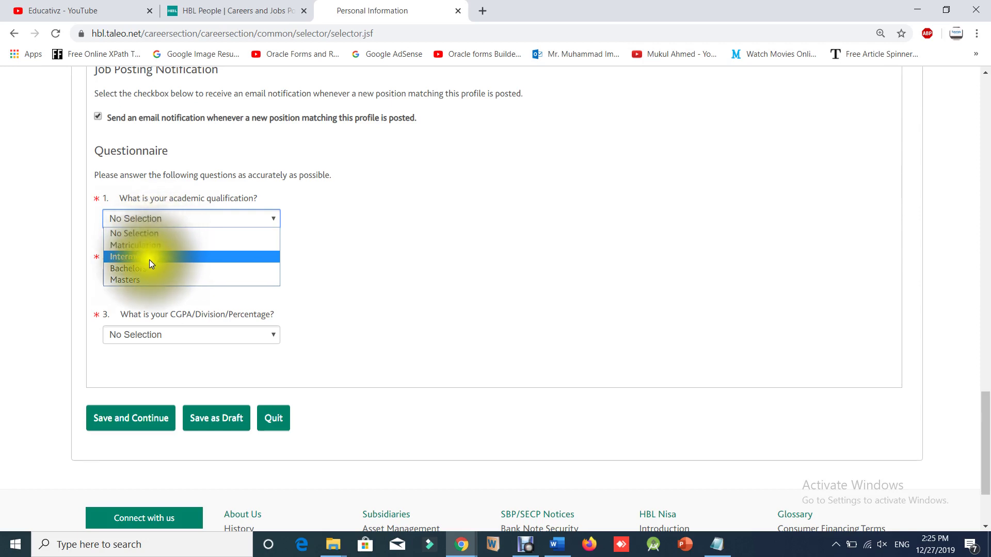
{"action": "left_click", "coordinate": [148, 280]}
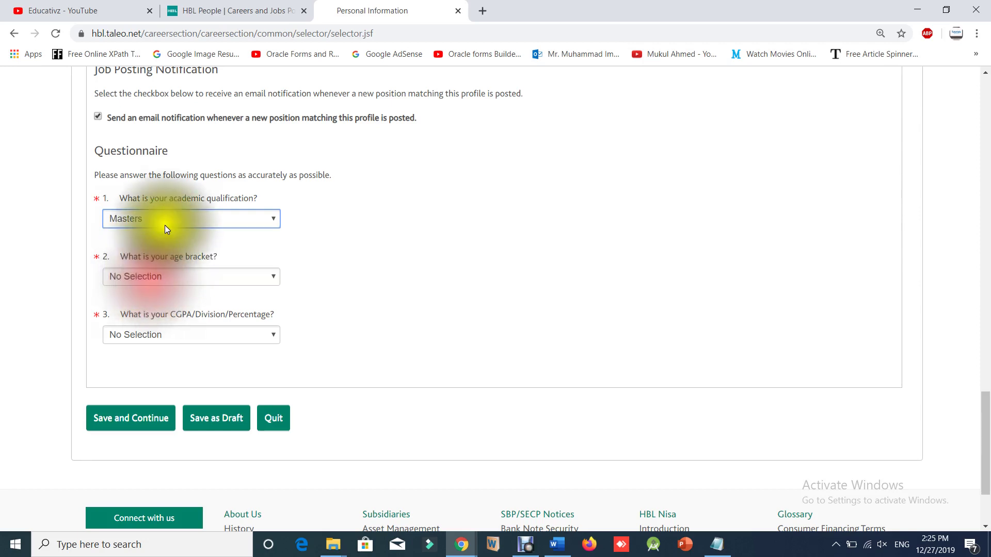
{"action": "left_click", "coordinate": [166, 221]}
{"action": "left_click", "coordinate": [134, 266]}
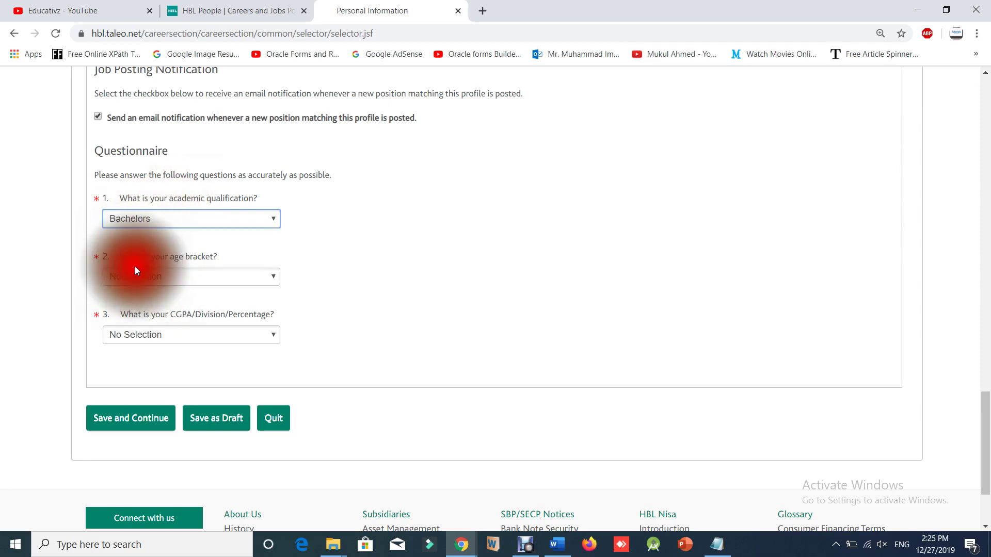
{"action": "left_click", "coordinate": [158, 277]}
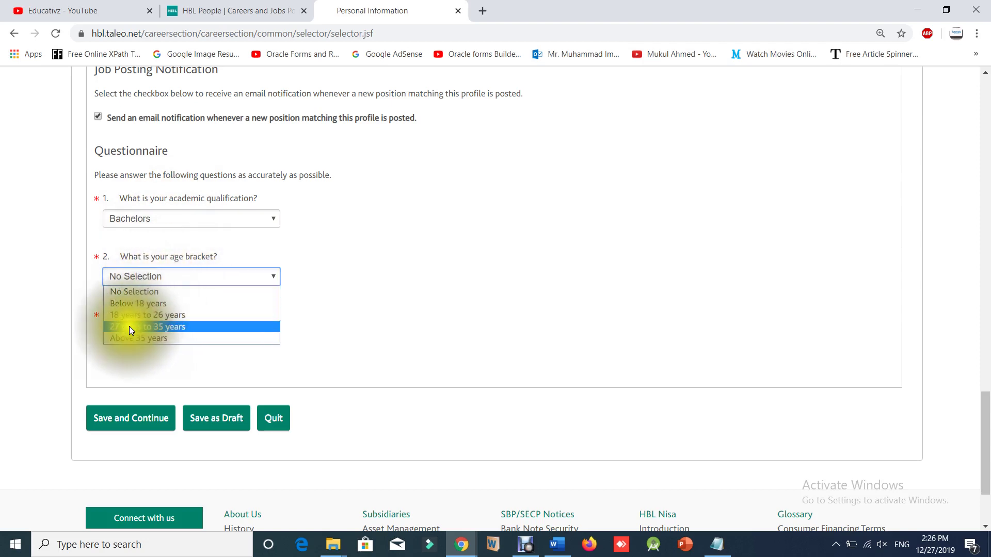
{"action": "left_click", "coordinate": [133, 327]}
{"action": "left_click", "coordinate": [153, 278]}
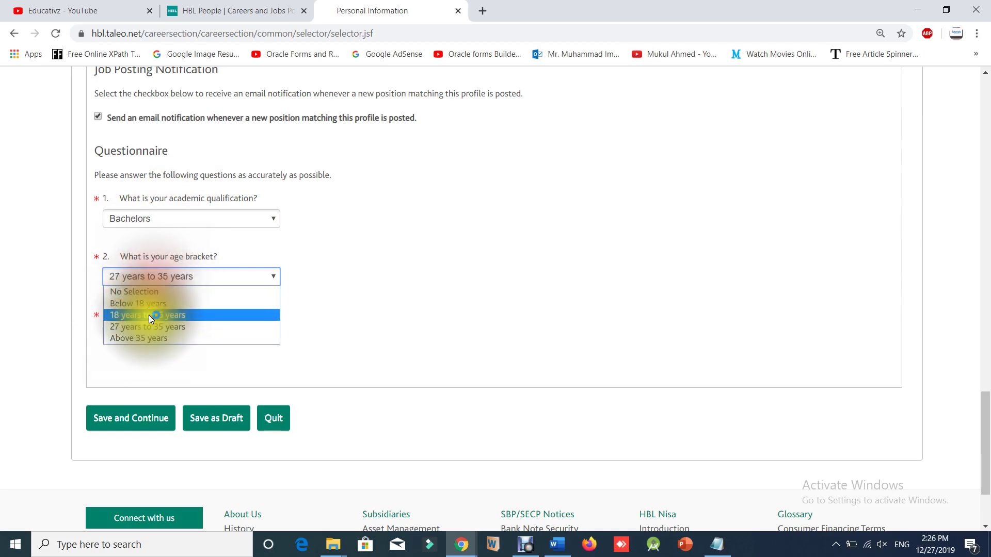
{"action": "left_click", "coordinate": [149, 315]}
Choose the 3.2 to 4.0 CGPA/ 1st division/ 80% or above band.
{"action": "scroll", "coordinate": [162, 301], "scroll_direction": "down", "scroll_amount": 1}
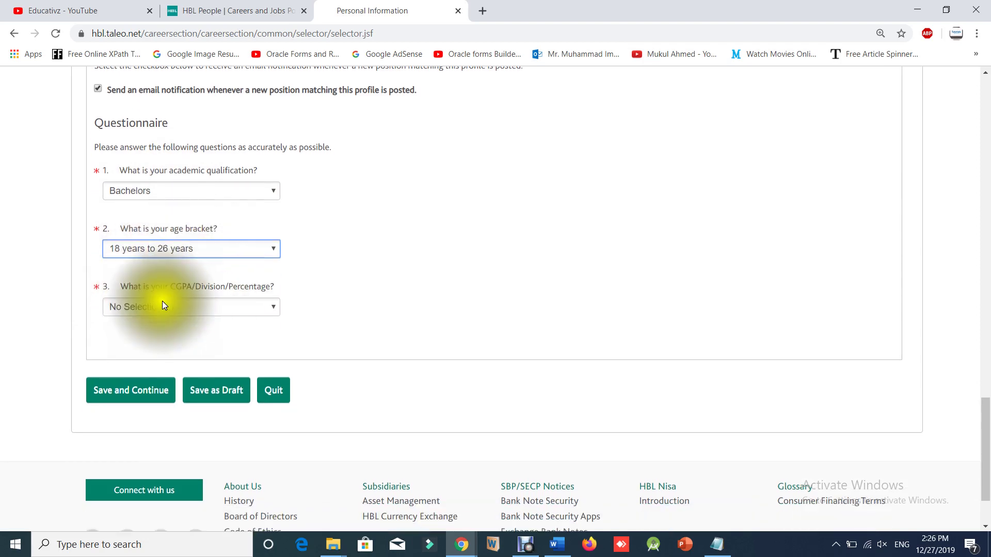
{"action": "scroll", "coordinate": [162, 301], "scroll_direction": "down", "scroll_amount": 1}
{"action": "left_click", "coordinate": [155, 267]}
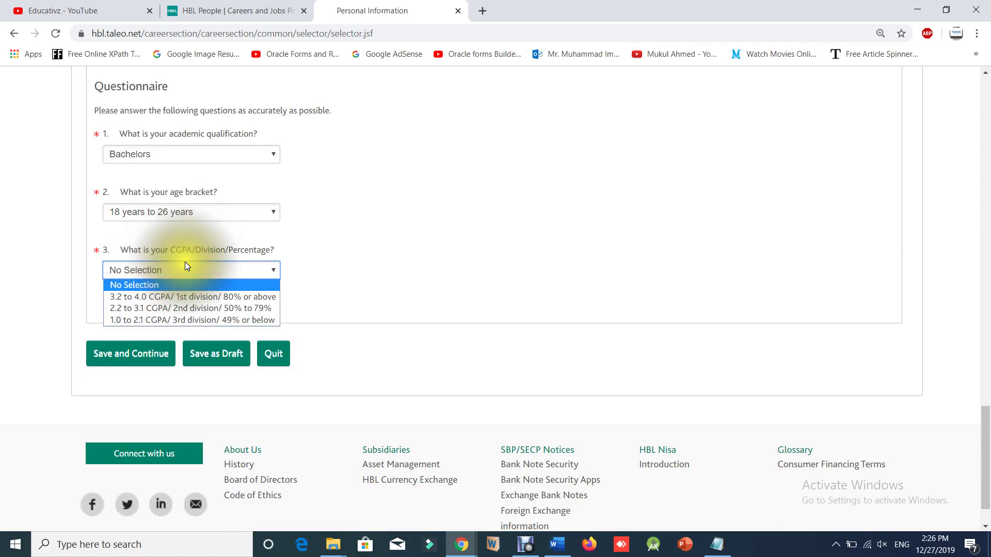
{"action": "left_click", "coordinate": [137, 298]}
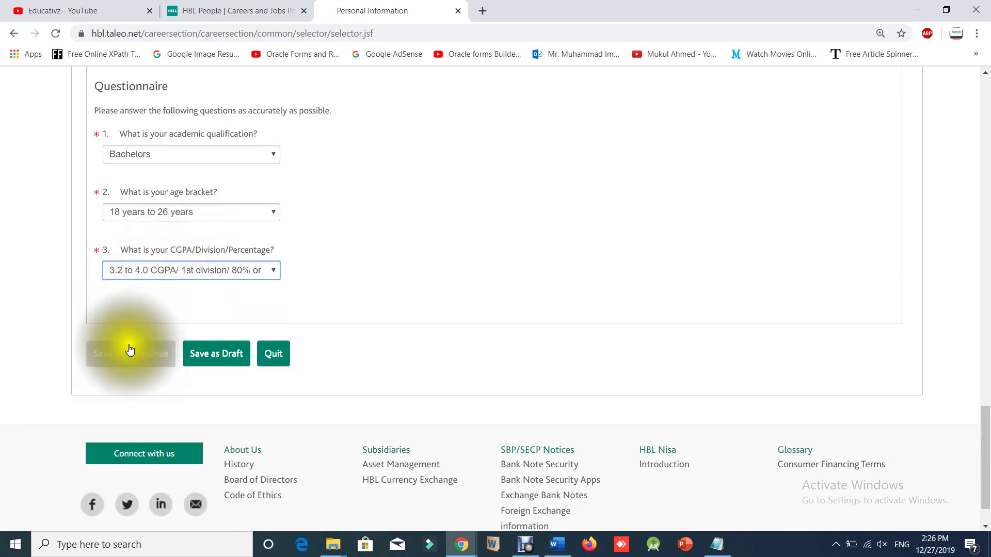
{"action": "scroll", "coordinate": [157, 348], "scroll_direction": "up", "scroll_amount": 9}
{"action": "scroll", "coordinate": [157, 394], "scroll_direction": "up", "scroll_amount": 8}
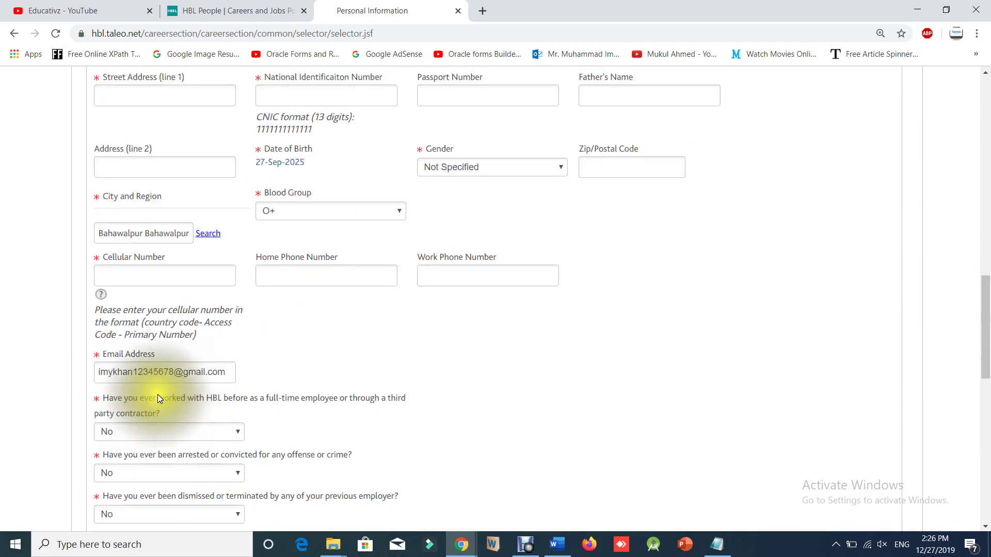
Enter the applicant's first name, saved address, national ID number and father's name.
{"action": "left_click", "coordinate": [281, 302]}
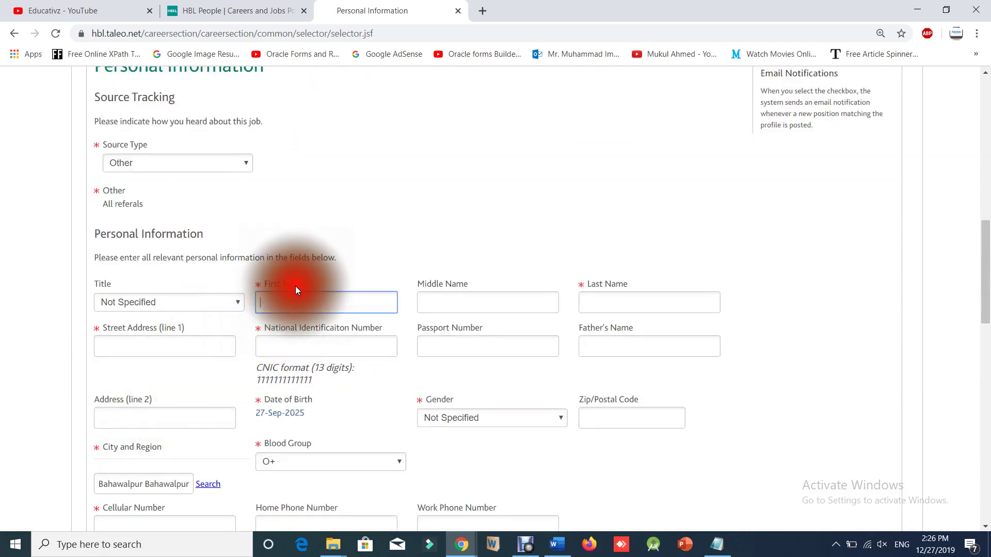
{"action": "left_click", "coordinate": [180, 346]}
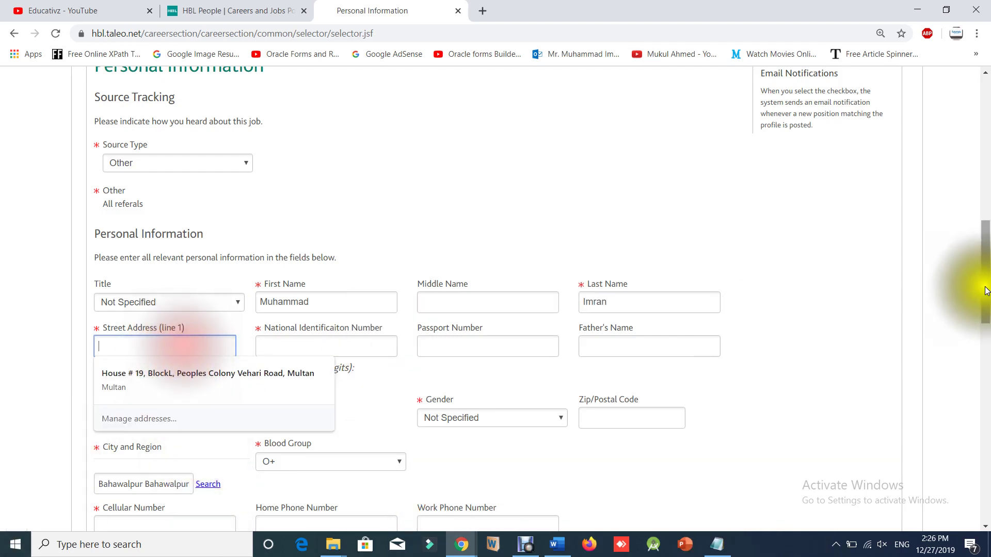
{"action": "left_click", "coordinate": [111, 382]}
{"action": "left_click", "coordinate": [305, 345]}
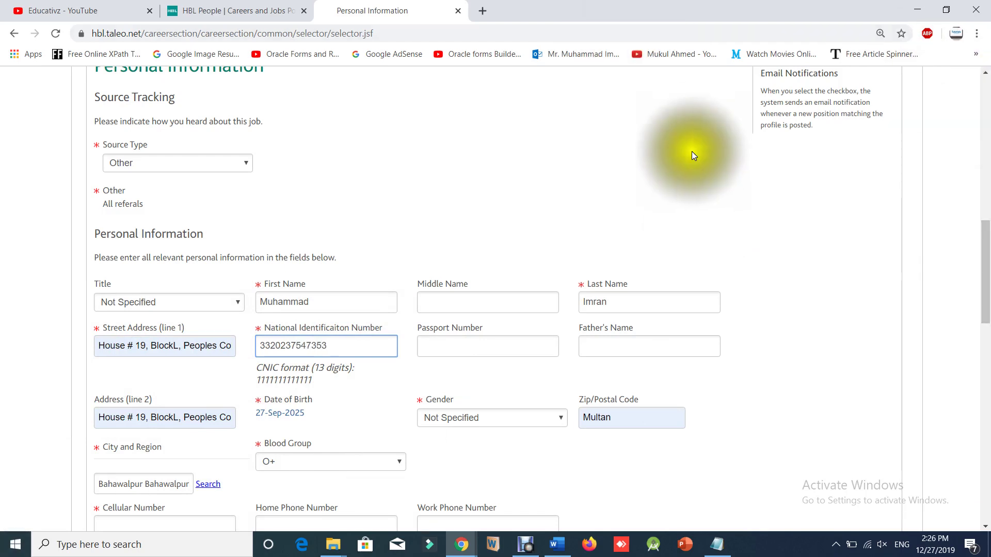
{"action": "left_click", "coordinate": [659, 346]}
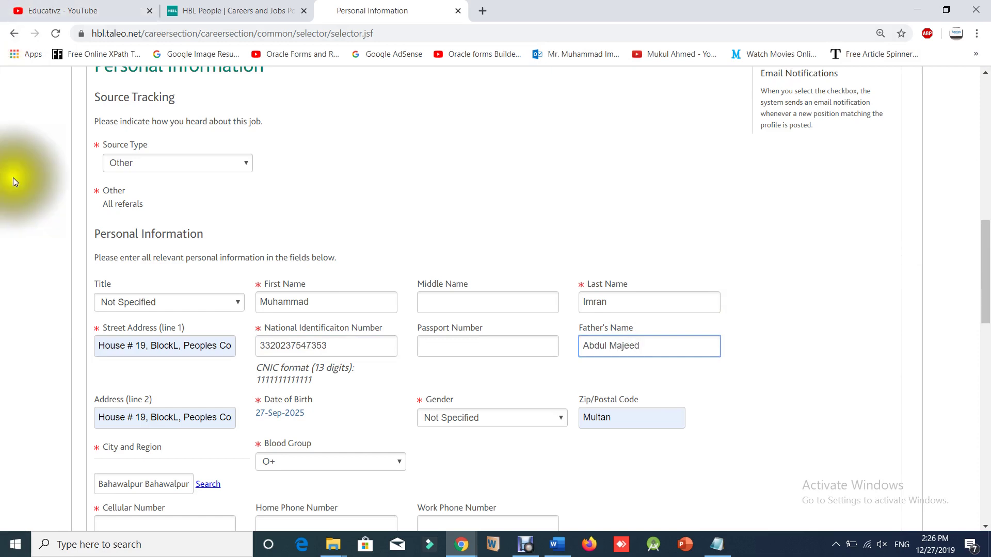
Set Gender to Male, enter the cellular number, and save the personal information.
{"action": "scroll", "coordinate": [105, 215], "scroll_direction": "down", "scroll_amount": 3}
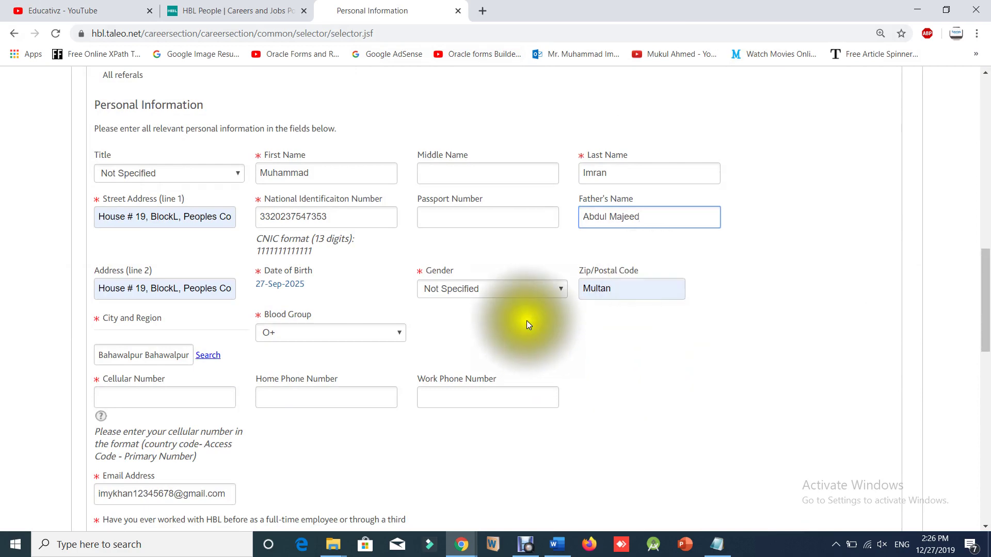
{"action": "left_click", "coordinate": [435, 316]}
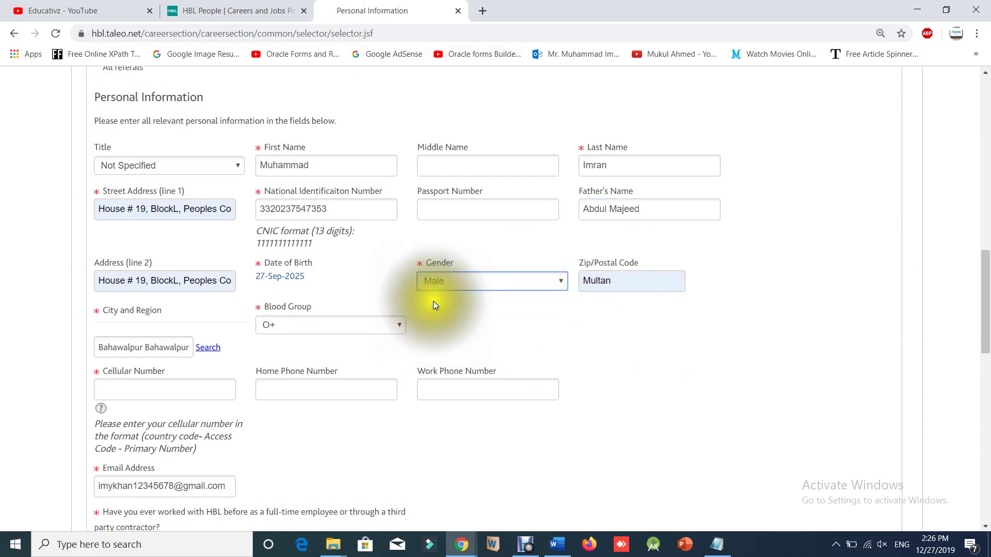
{"action": "scroll", "coordinate": [222, 310], "scroll_direction": "down", "scroll_amount": 3}
{"action": "scroll", "coordinate": [223, 310], "scroll_direction": "down", "scroll_amount": 1}
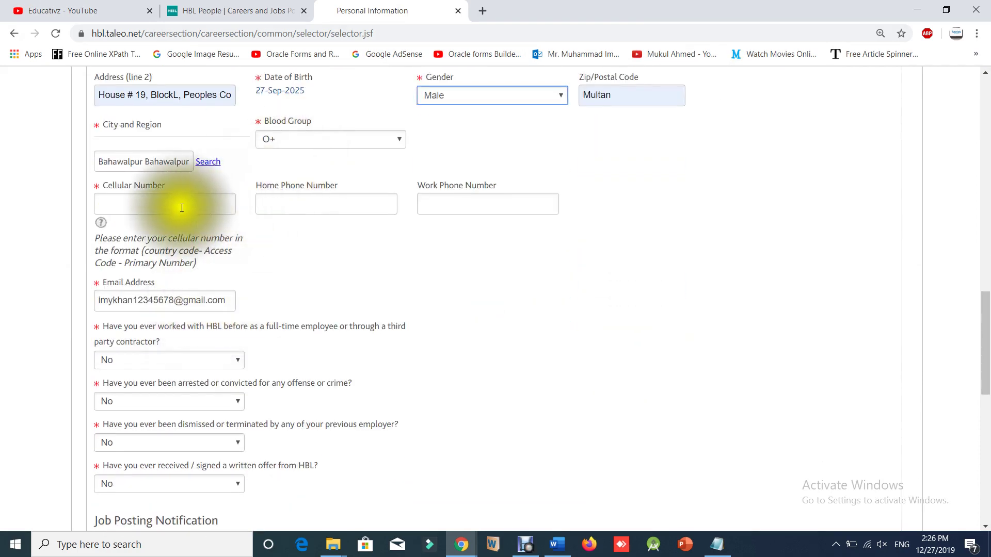
{"action": "left_click", "coordinate": [233, 204]}
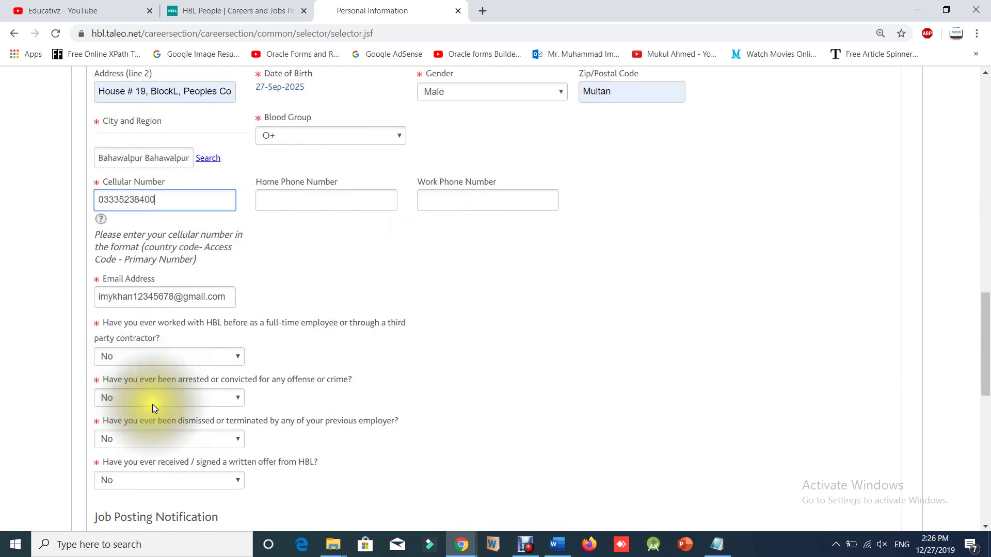
{"action": "scroll", "coordinate": [110, 390], "scroll_direction": "down", "scroll_amount": 6}
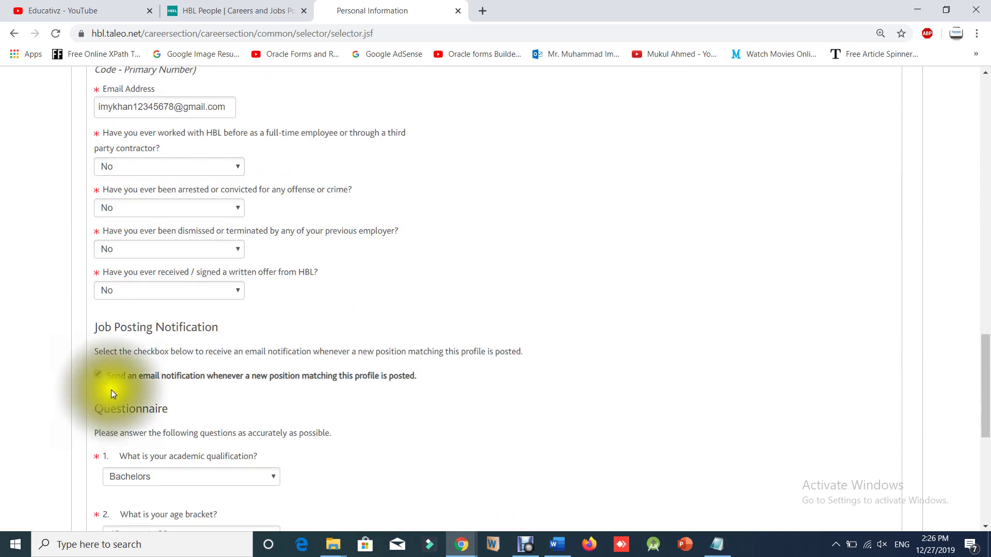
{"action": "scroll", "coordinate": [70, 385], "scroll_direction": "down", "scroll_amount": 1}
{"action": "left_click", "coordinate": [114, 419]}
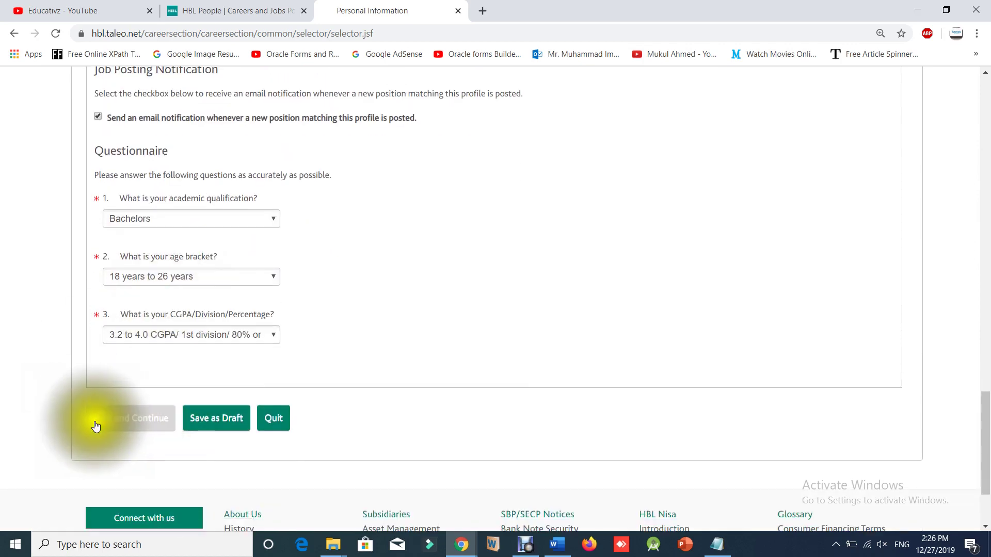
Set Education 1's Division/CGPA/Grade to 1st Div.
{"action": "left_click", "coordinate": [125, 423]}
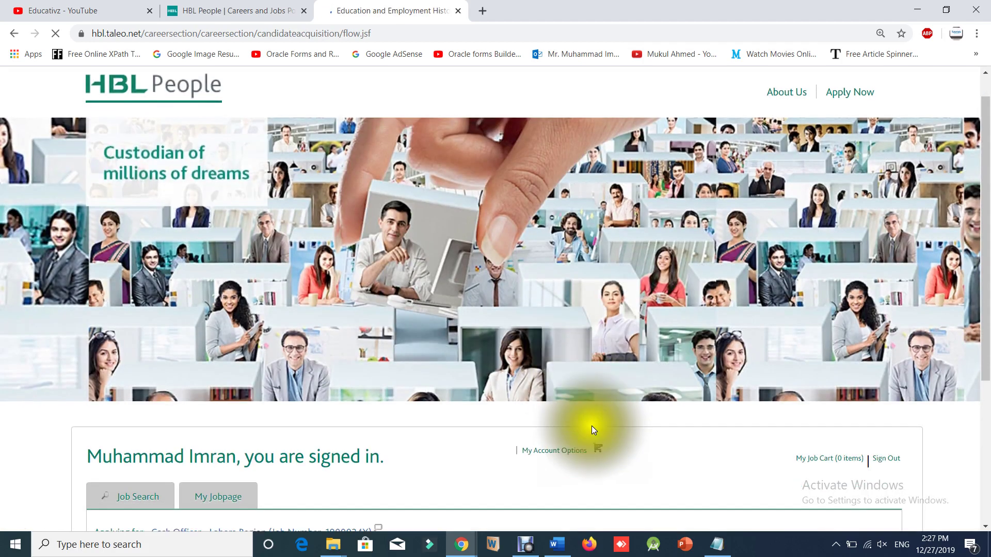
{"action": "scroll", "coordinate": [590, 425], "scroll_direction": "down", "scroll_amount": 4}
{"action": "scroll", "coordinate": [589, 428], "scroll_direction": "down", "scroll_amount": 1}
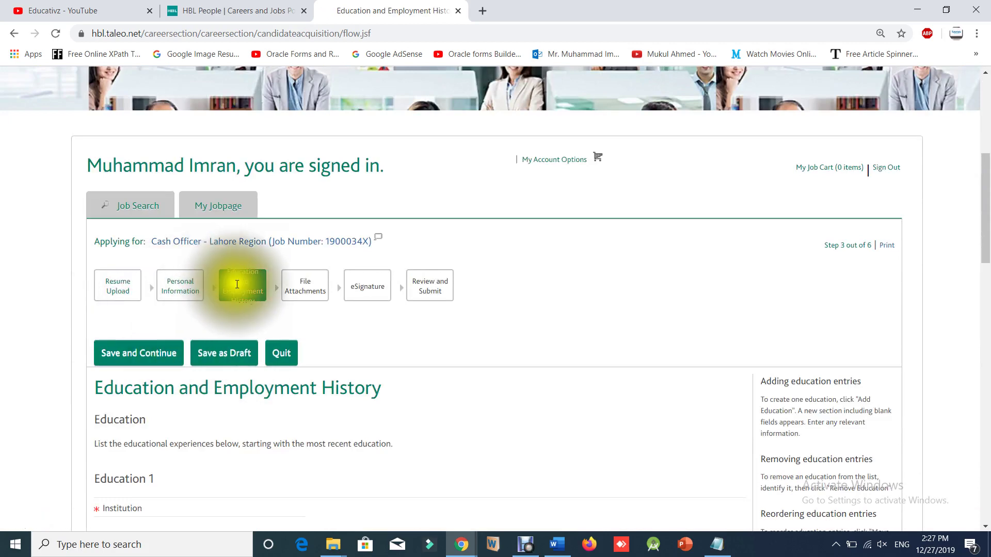
{"action": "scroll", "coordinate": [258, 315], "scroll_direction": "down", "scroll_amount": 5}
{"action": "left_click", "coordinate": [139, 277]}
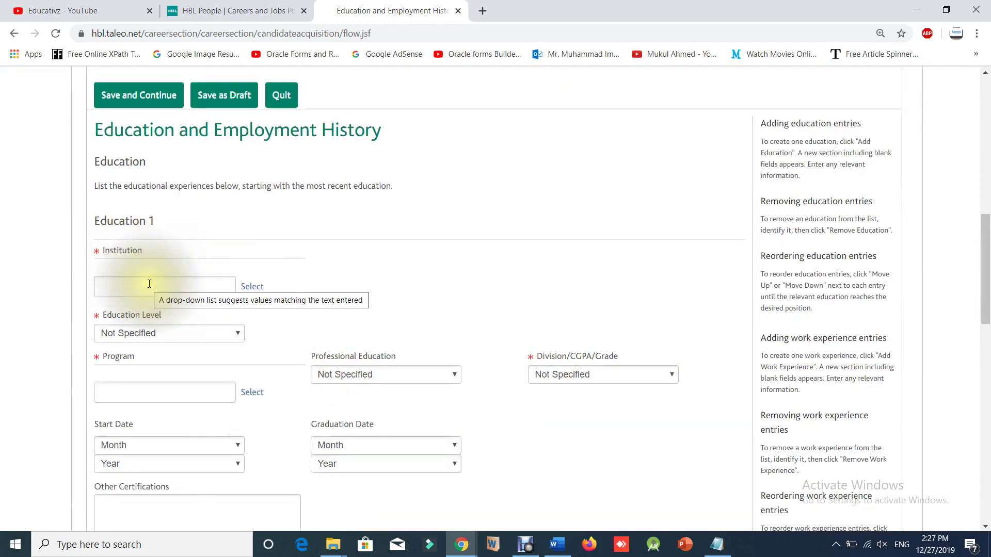
{"action": "left_click", "coordinate": [149, 331]}
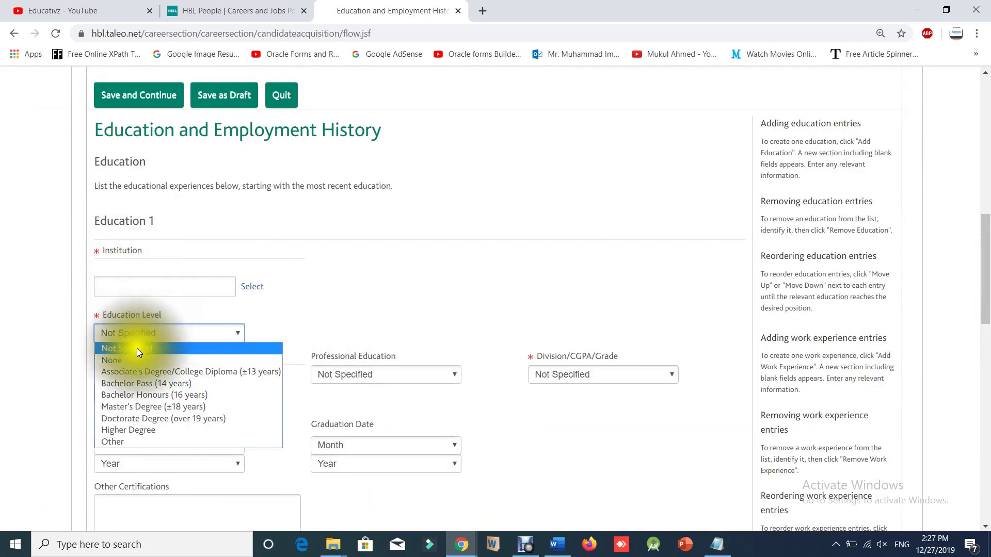
{"action": "left_click", "coordinate": [25, 375]}
{"action": "scroll", "coordinate": [145, 283], "scroll_direction": "down", "scroll_amount": 1}
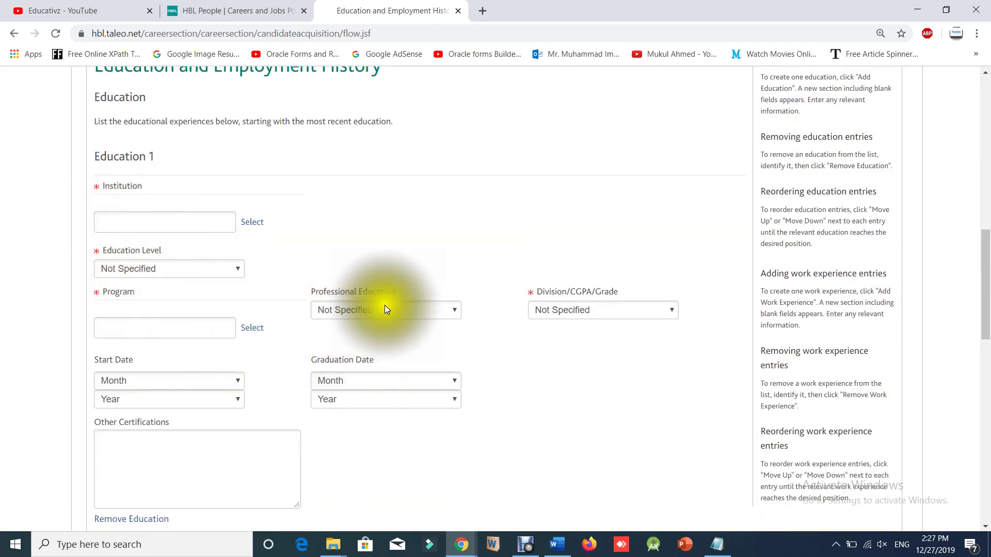
{"action": "scroll", "coordinate": [428, 302], "scroll_direction": "down", "scroll_amount": 1}
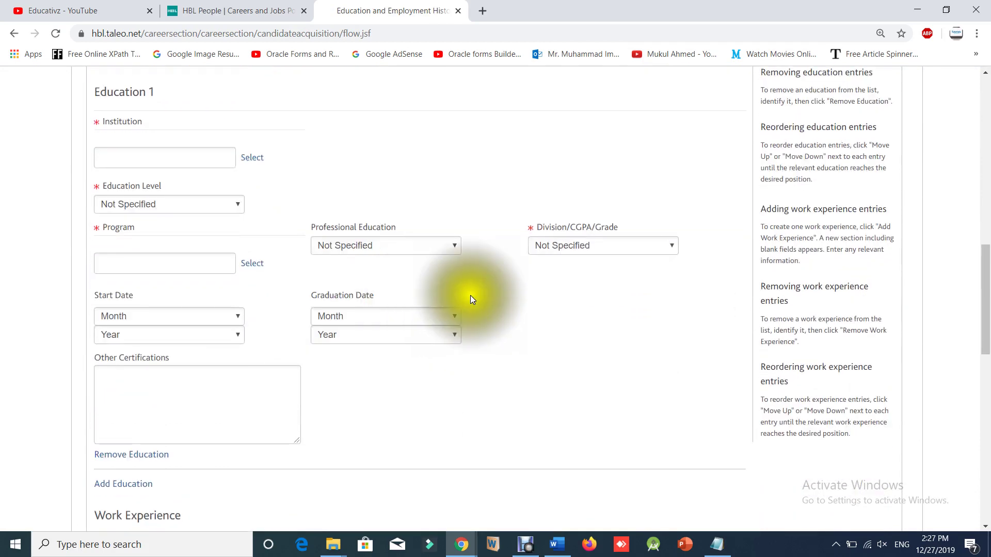
{"action": "left_click", "coordinate": [553, 246]}
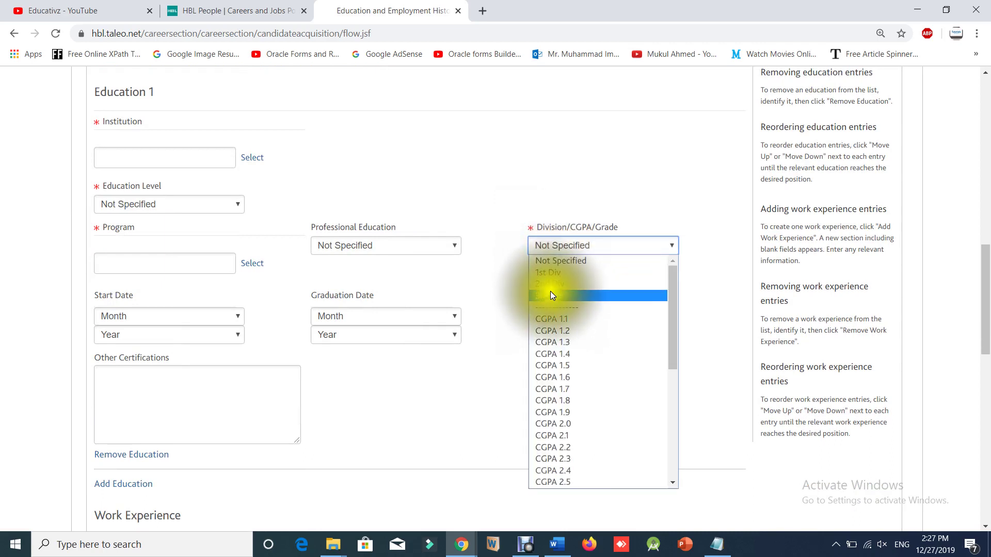
{"action": "left_click", "coordinate": [550, 272]}
{"action": "left_click", "coordinate": [350, 250]}
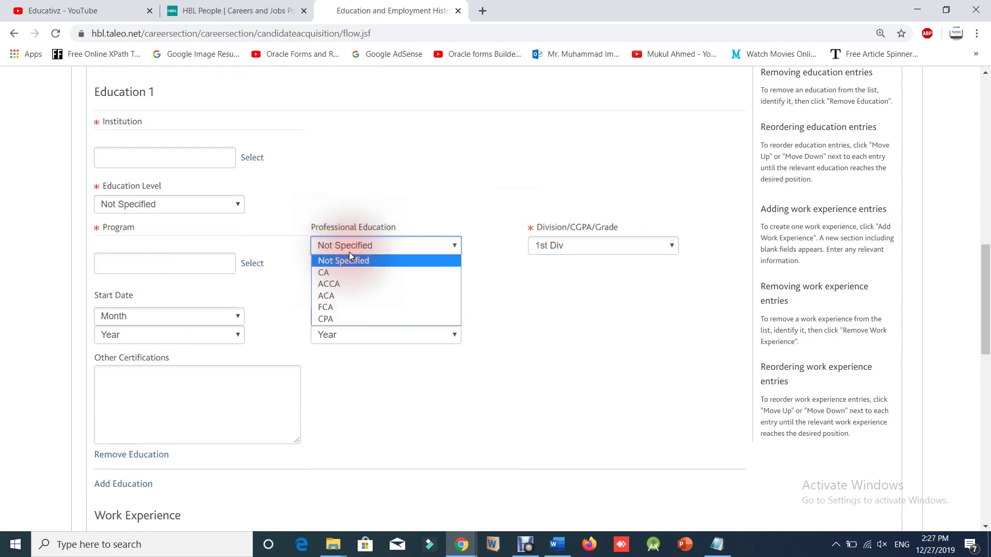
{"action": "left_click", "coordinate": [292, 269]}
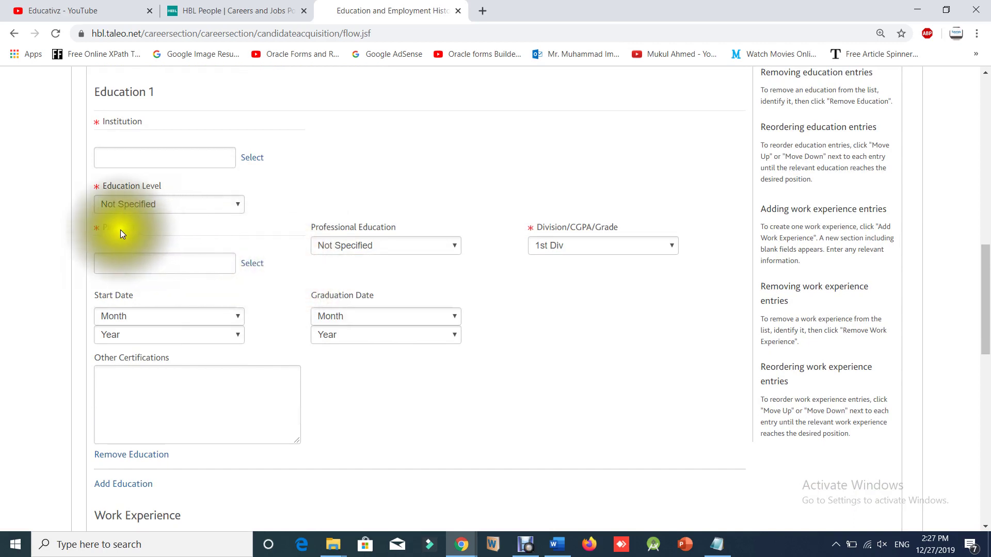
Set Education Level to Bachelor Honours (16 years) and enter University of Sargodha as institution.
{"action": "left_click", "coordinate": [129, 205]}
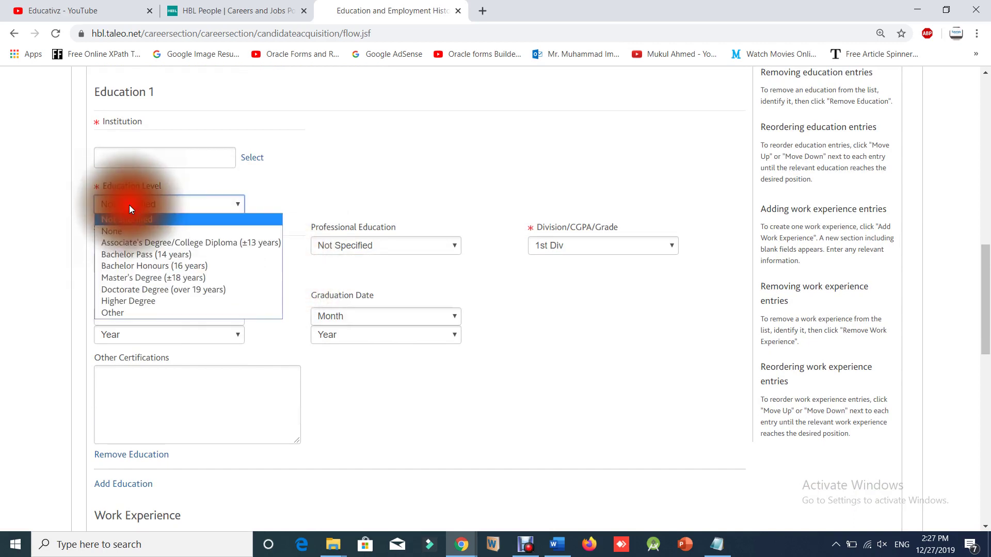
{"action": "left_click", "coordinate": [140, 266]}
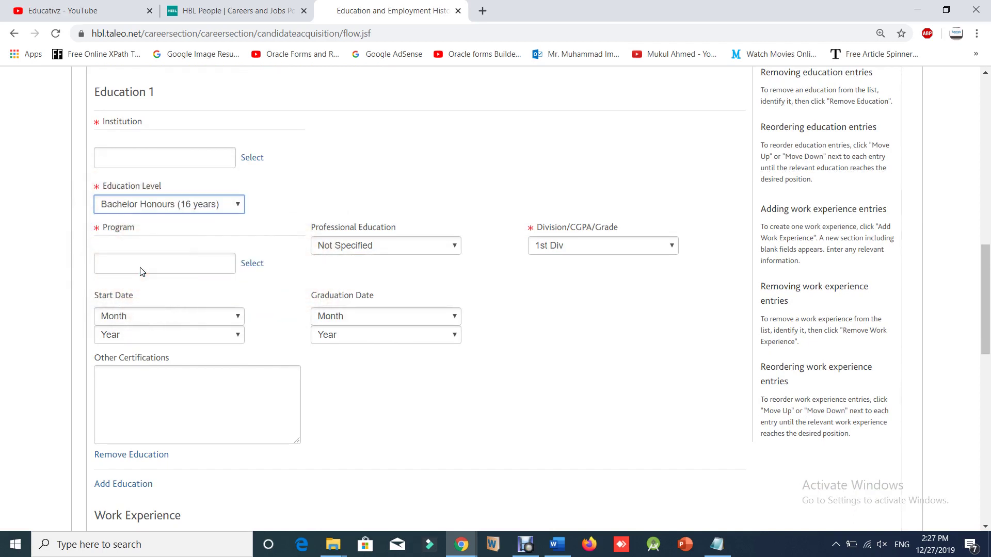
{"action": "scroll", "coordinate": [142, 268], "scroll_direction": "up", "scroll_amount": 2}
{"action": "left_click", "coordinate": [135, 285]}
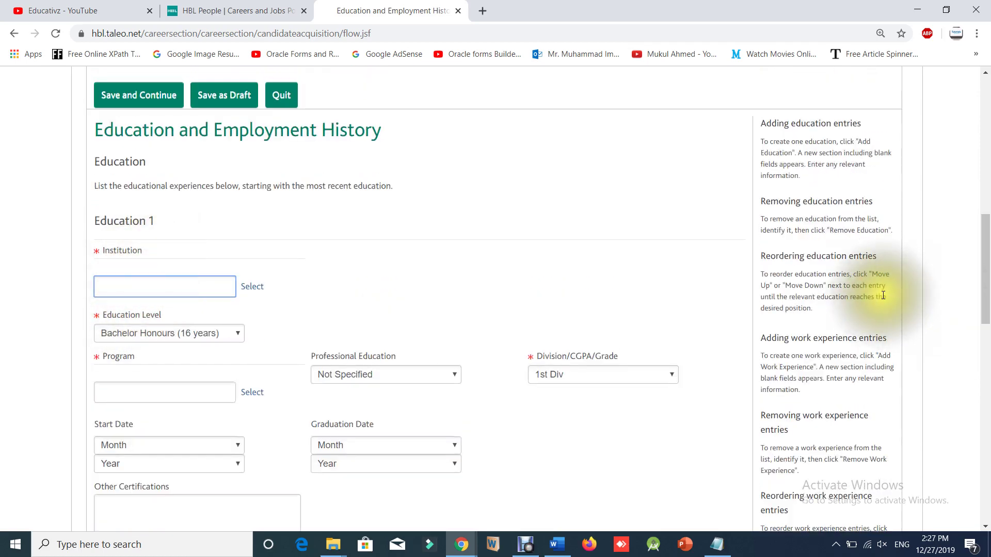
{"action": "type", "text": "Un"}
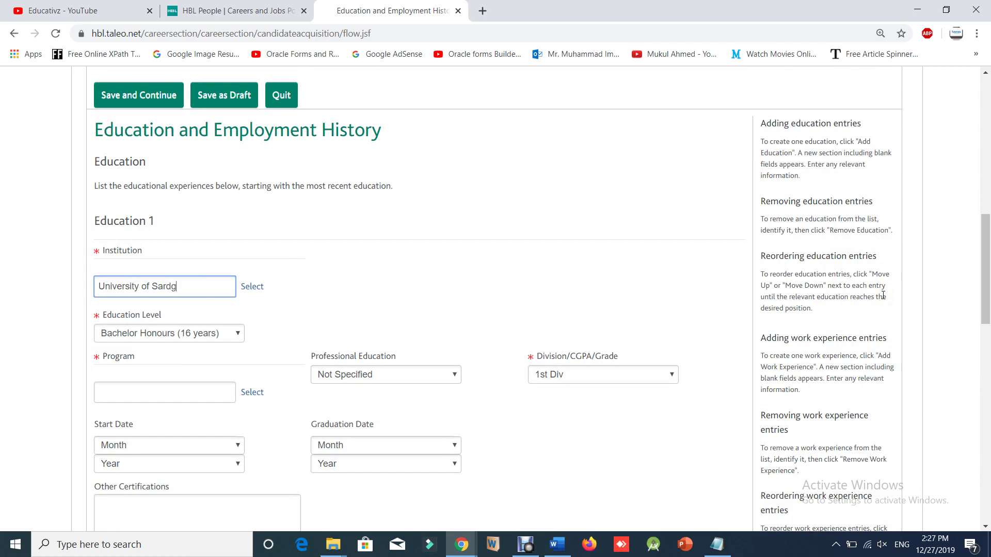
{"action": "type", "text": "iversity of Sargodha"}
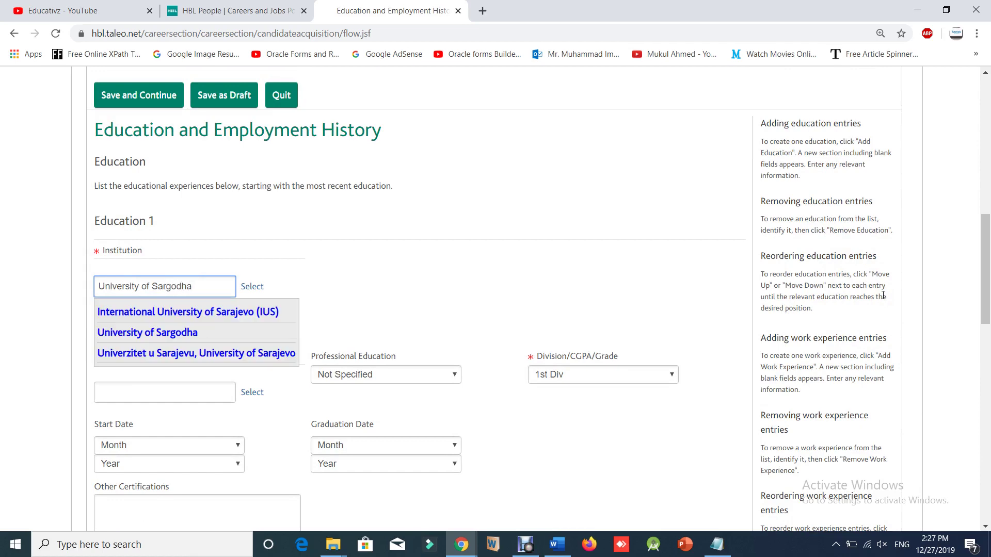
{"action": "scroll", "coordinate": [133, 392], "scroll_direction": "down", "scroll_amount": 4}
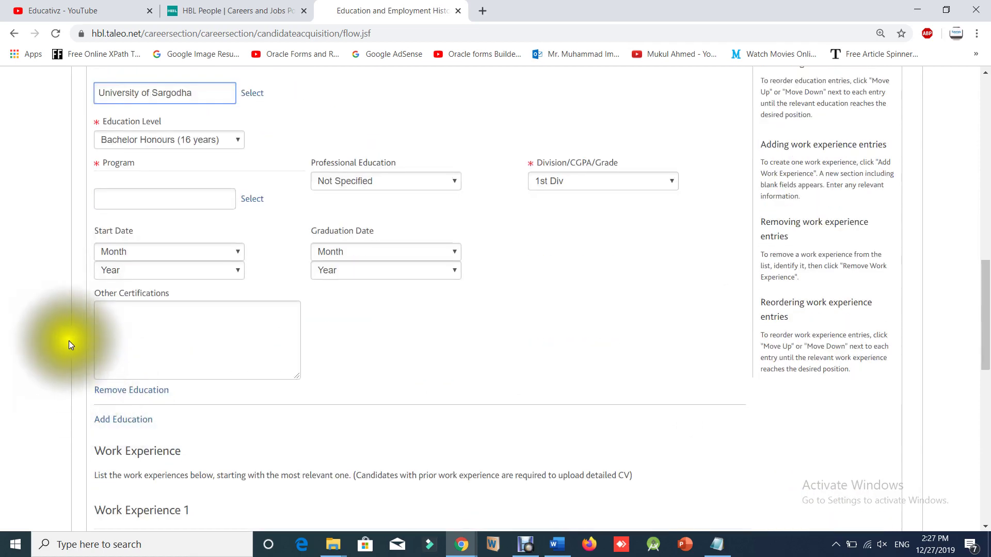
{"action": "scroll", "coordinate": [170, 349], "scroll_direction": "down", "scroll_amount": 5}
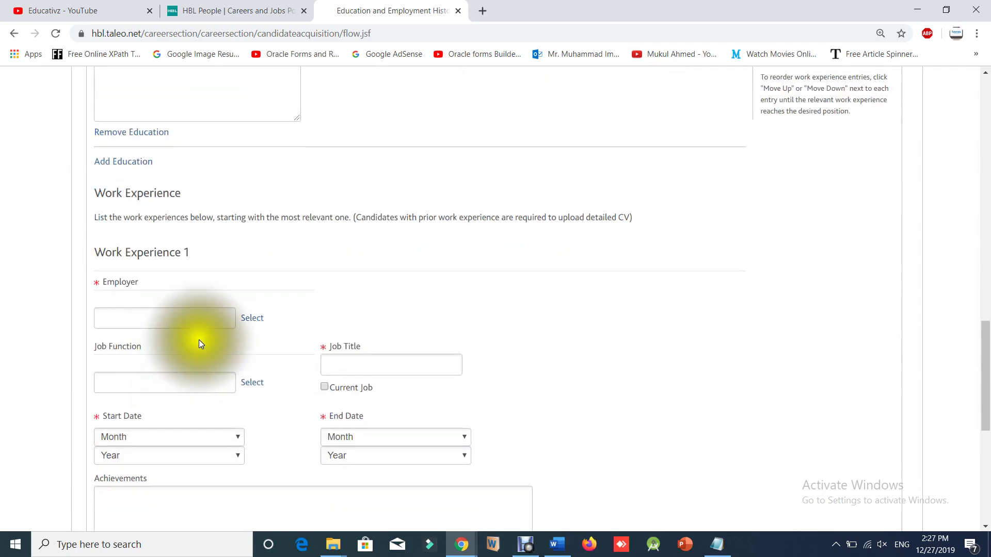
{"action": "scroll", "coordinate": [206, 333], "scroll_direction": "down", "scroll_amount": 1}
{"action": "scroll", "coordinate": [184, 310], "scroll_direction": "down", "scroll_amount": 1}
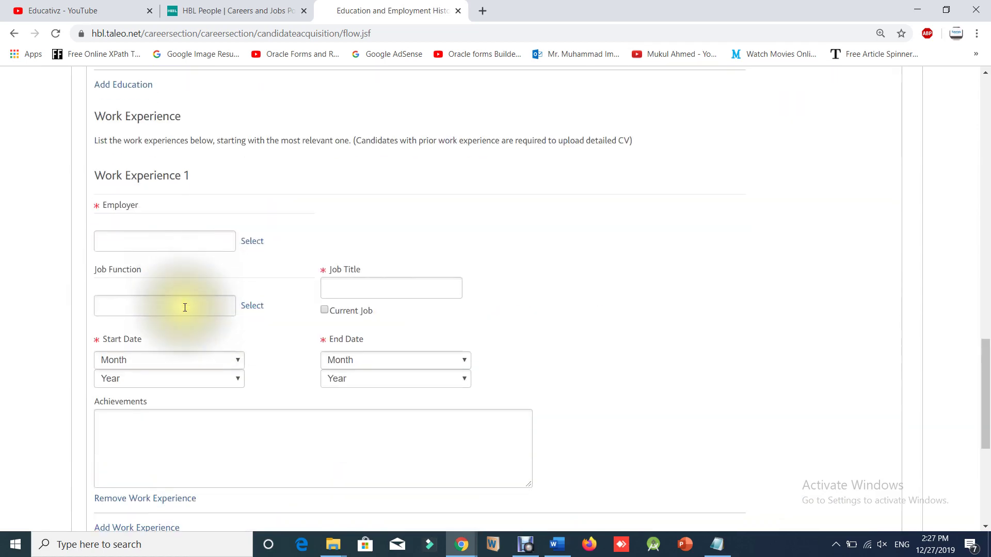
{"action": "scroll", "coordinate": [191, 308], "scroll_direction": "down", "scroll_amount": 6}
{"action": "left_click", "coordinate": [159, 292]}
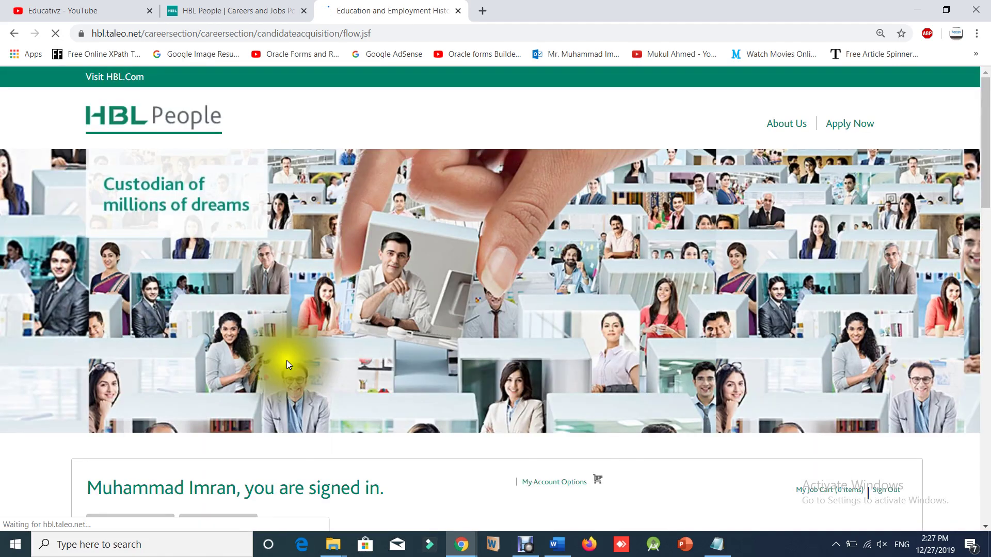
{"action": "scroll", "coordinate": [278, 360], "scroll_direction": "down", "scroll_amount": 4}
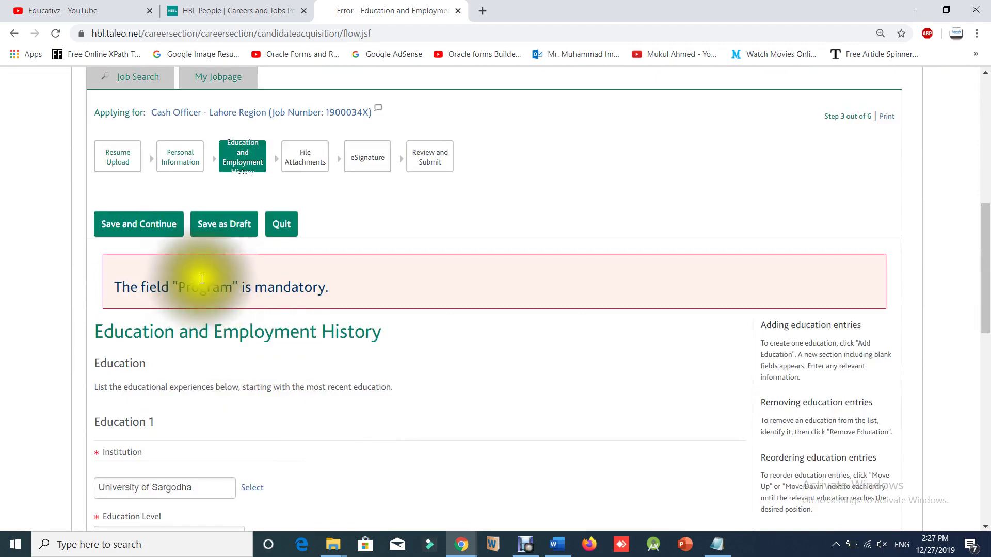
{"action": "scroll", "coordinate": [275, 309], "scroll_direction": "down", "scroll_amount": 14}
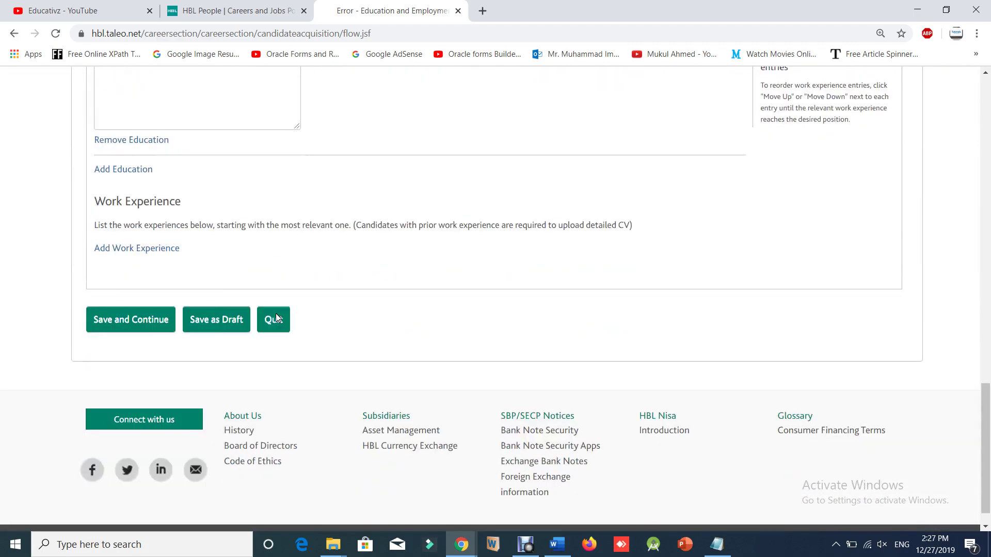
{"action": "left_click", "coordinate": [280, 320]}
{"action": "scroll", "coordinate": [279, 318], "scroll_direction": "up", "scroll_amount": 18}
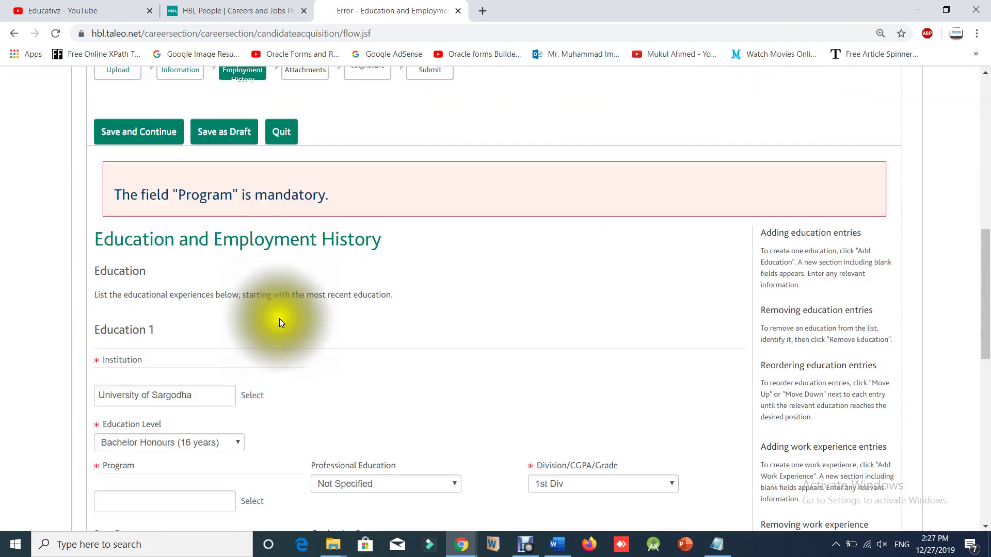
{"action": "scroll", "coordinate": [279, 319], "scroll_direction": "up", "scroll_amount": 3}
{"action": "scroll", "coordinate": [382, 413], "scroll_direction": "down", "scroll_amount": 3}
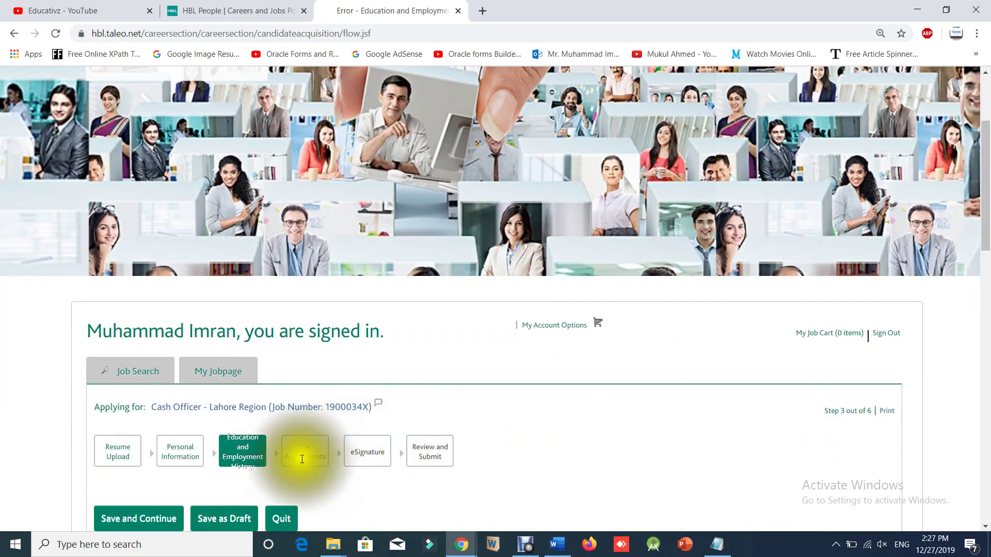
{"action": "scroll", "coordinate": [323, 457], "scroll_direction": "down", "scroll_amount": 2}
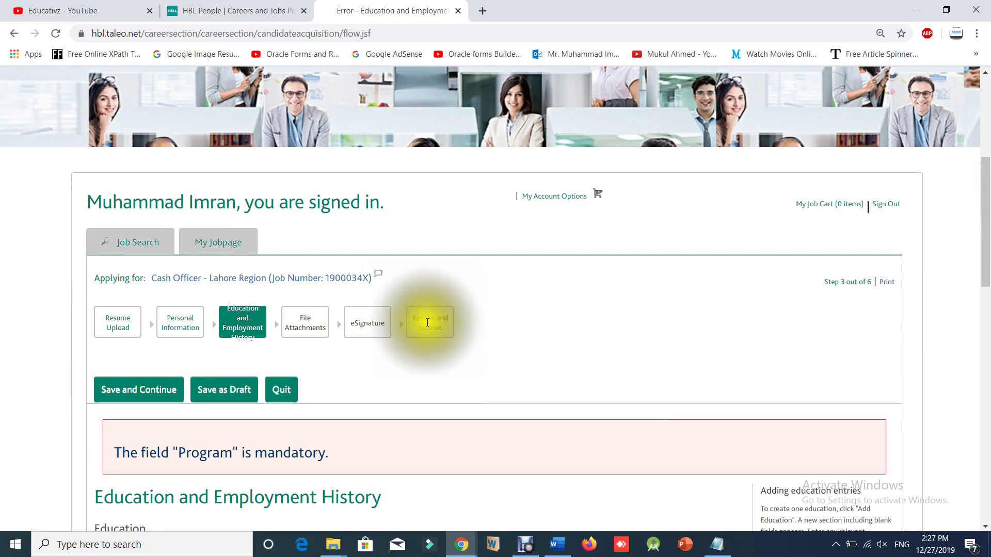
{"action": "scroll", "coordinate": [426, 321], "scroll_direction": "down", "scroll_amount": 3}
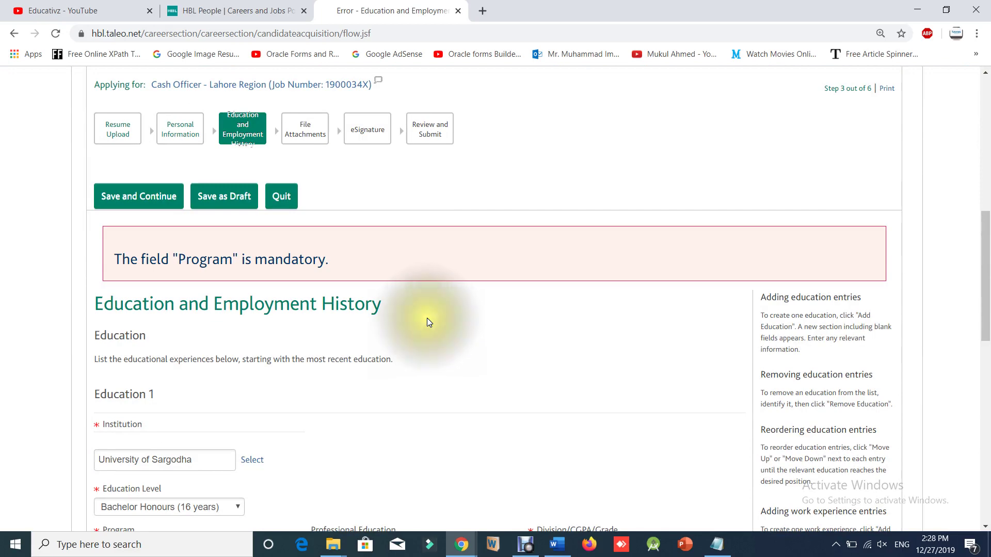
{"action": "scroll", "coordinate": [427, 321], "scroll_direction": "down", "scroll_amount": 2}
{"action": "scroll", "coordinate": [428, 323], "scroll_direction": "down", "scroll_amount": 5}
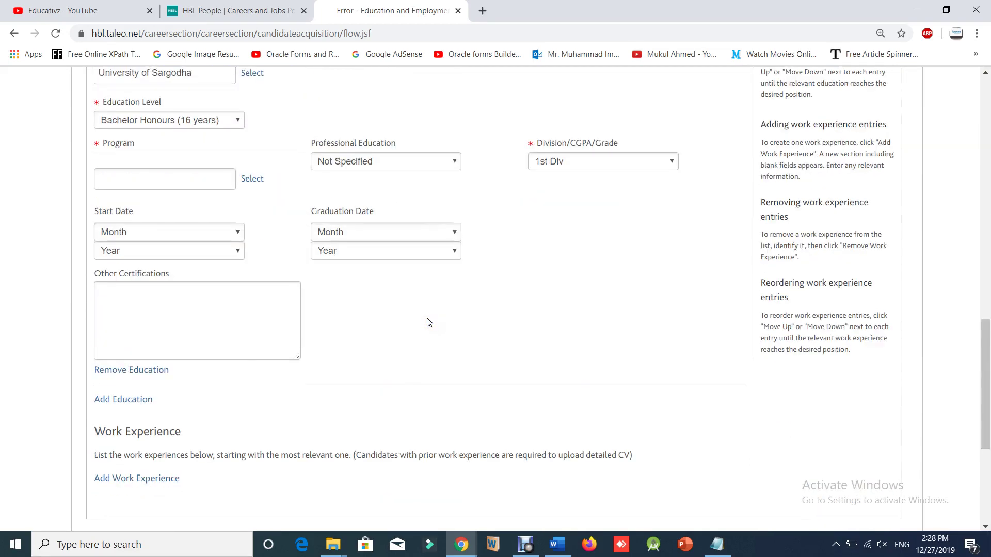
Choose Actuarial Science from the program list for Education 1's Program field.
{"action": "left_click", "coordinate": [150, 177]}
{"action": "left_click", "coordinate": [227, 184]}
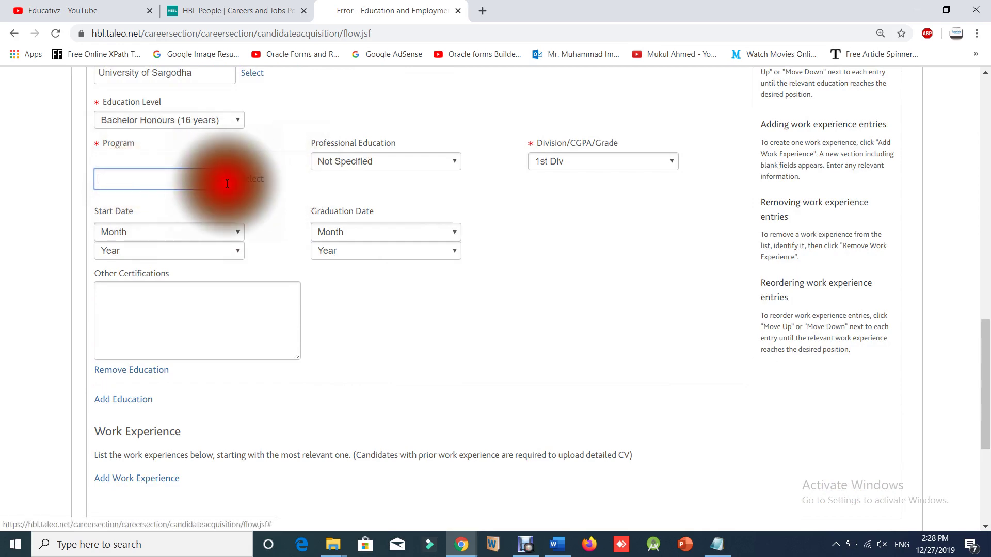
{"action": "left_click", "coordinate": [251, 178]}
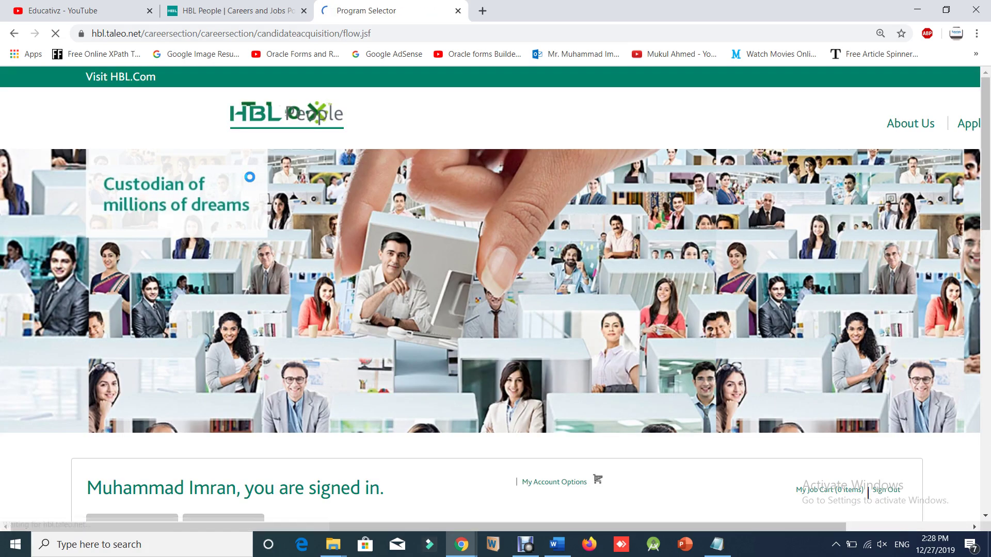
{"action": "scroll", "coordinate": [386, 416], "scroll_direction": "down", "scroll_amount": 7}
{"action": "scroll", "coordinate": [383, 413], "scroll_direction": "down", "scroll_amount": 4}
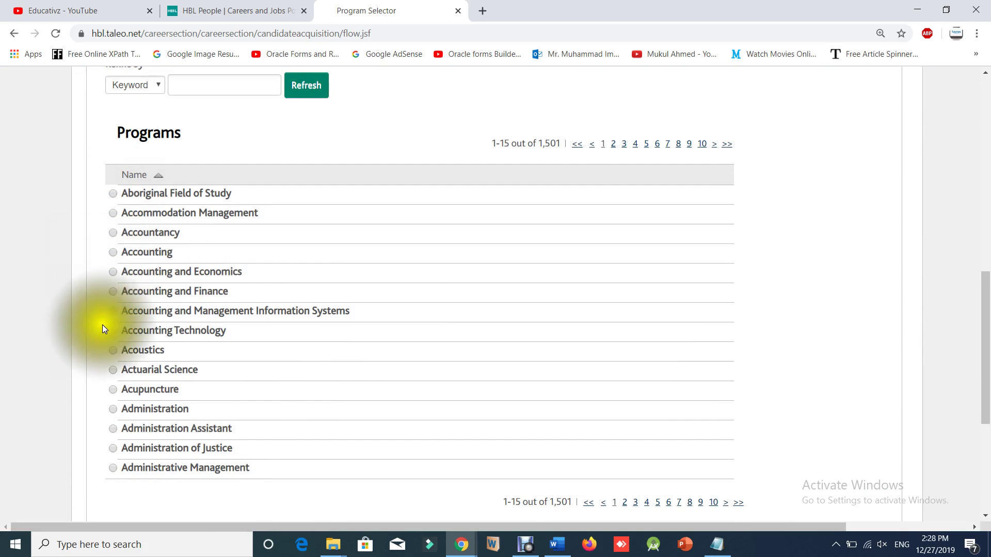
{"action": "left_click", "coordinate": [113, 370]}
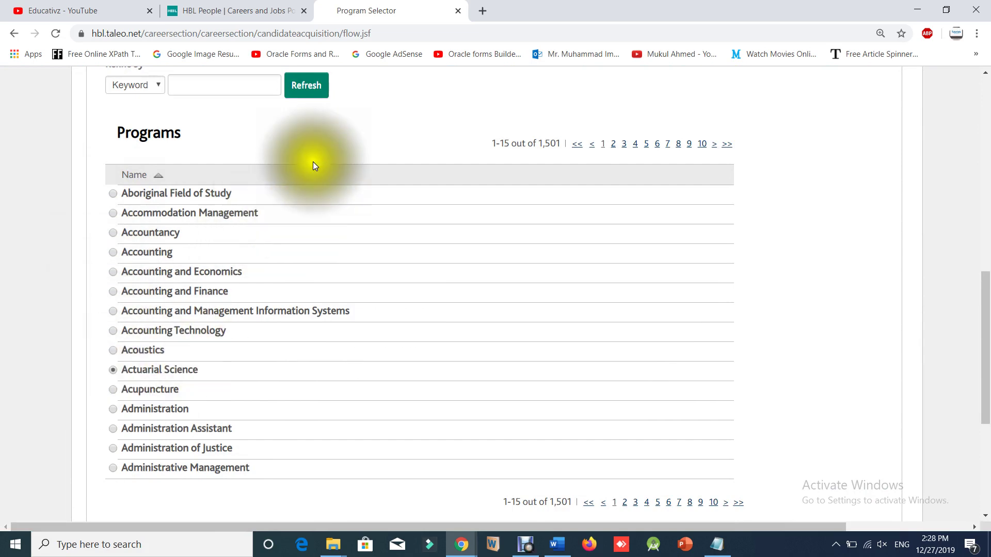
{"action": "scroll", "coordinate": [332, 279], "scroll_direction": "down", "scroll_amount": 5}
{"action": "left_click", "coordinate": [100, 278]}
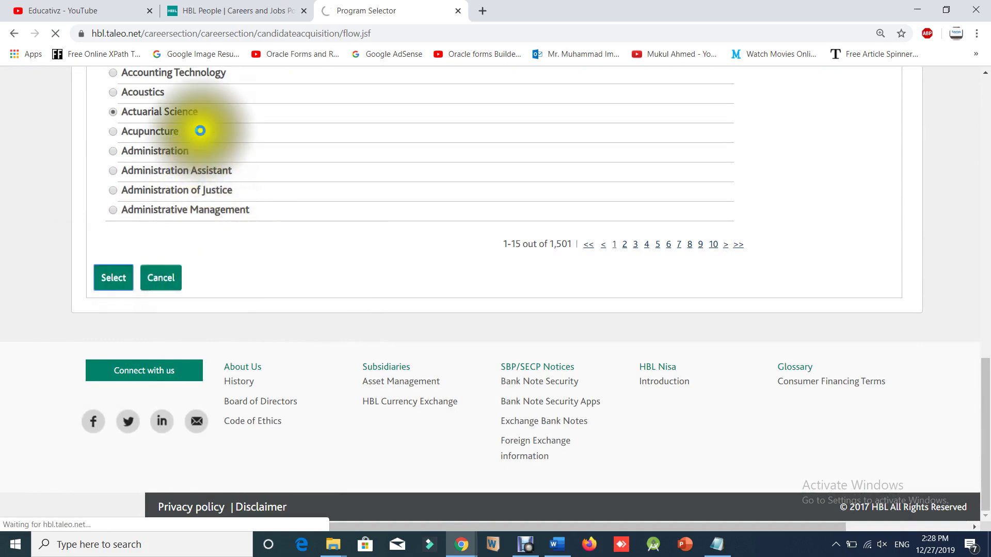
Save the education details and continue to the File Attachments step.
{"action": "scroll", "coordinate": [417, 417], "scroll_direction": "down", "scroll_amount": 5}
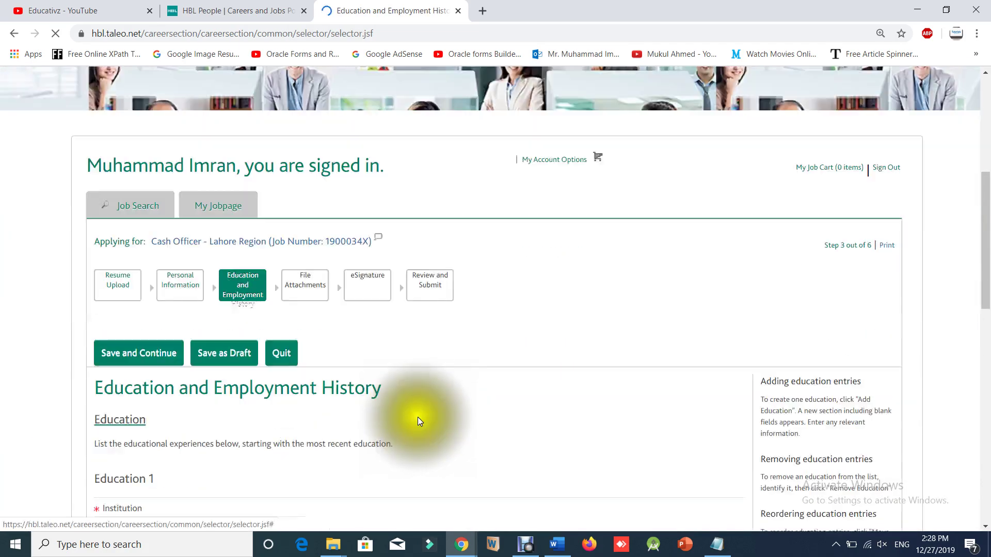
{"action": "scroll", "coordinate": [417, 417], "scroll_direction": "down", "scroll_amount": 6}
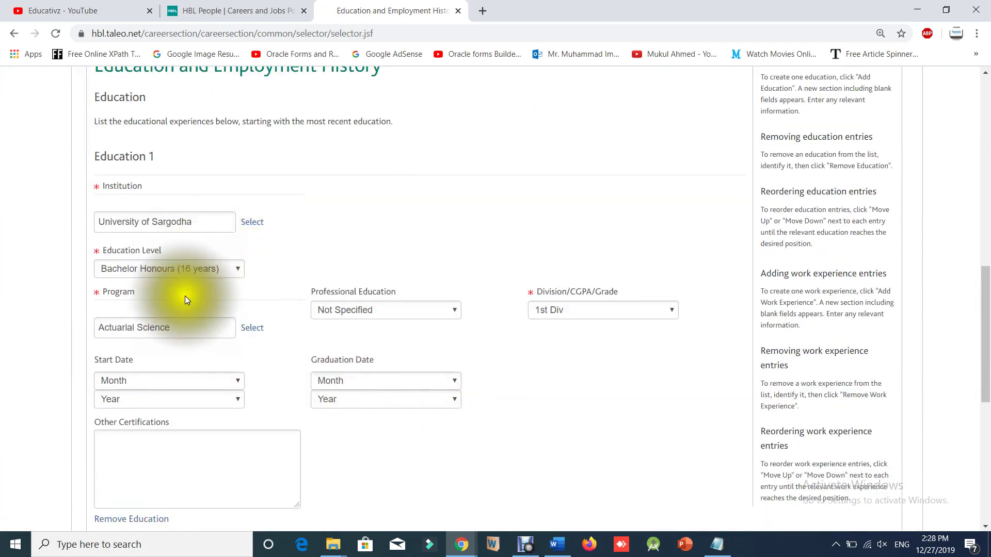
{"action": "scroll", "coordinate": [184, 296], "scroll_direction": "down", "scroll_amount": 2}
{"action": "scroll", "coordinate": [209, 320], "scroll_direction": "down", "scroll_amount": 3}
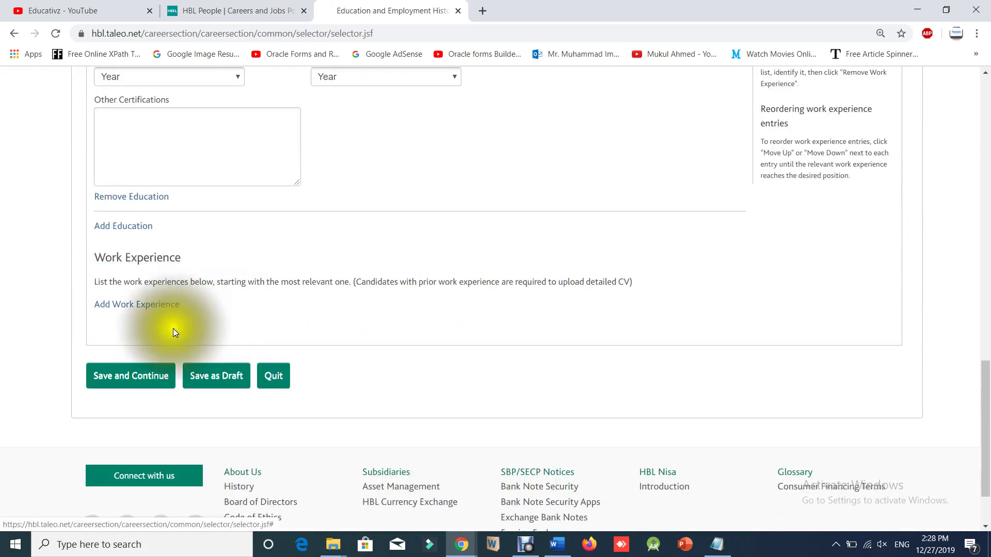
{"action": "left_click", "coordinate": [119, 377]}
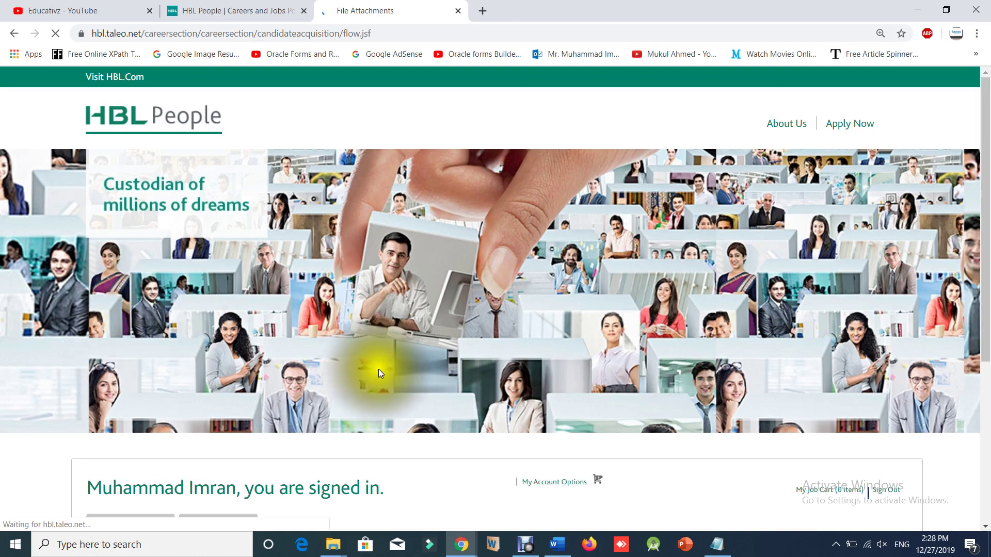
Submit File Attachments without any files to reach the eSignature step.
{"action": "scroll", "coordinate": [376, 371], "scroll_direction": "down", "scroll_amount": 5}
{"action": "scroll", "coordinate": [315, 358], "scroll_direction": "down", "scroll_amount": 6}
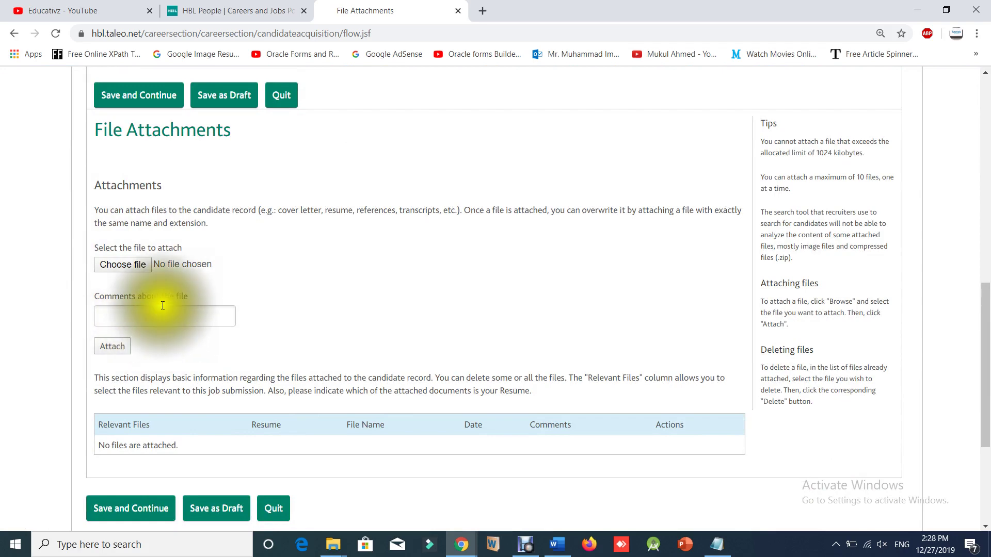
{"action": "scroll", "coordinate": [150, 351], "scroll_direction": "down", "scroll_amount": 2}
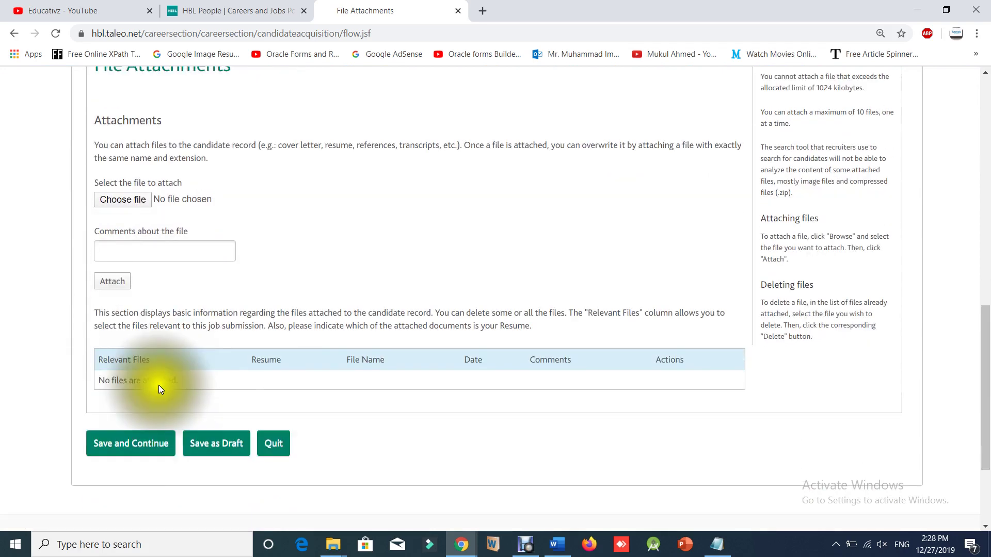
{"action": "left_click", "coordinate": [125, 380]}
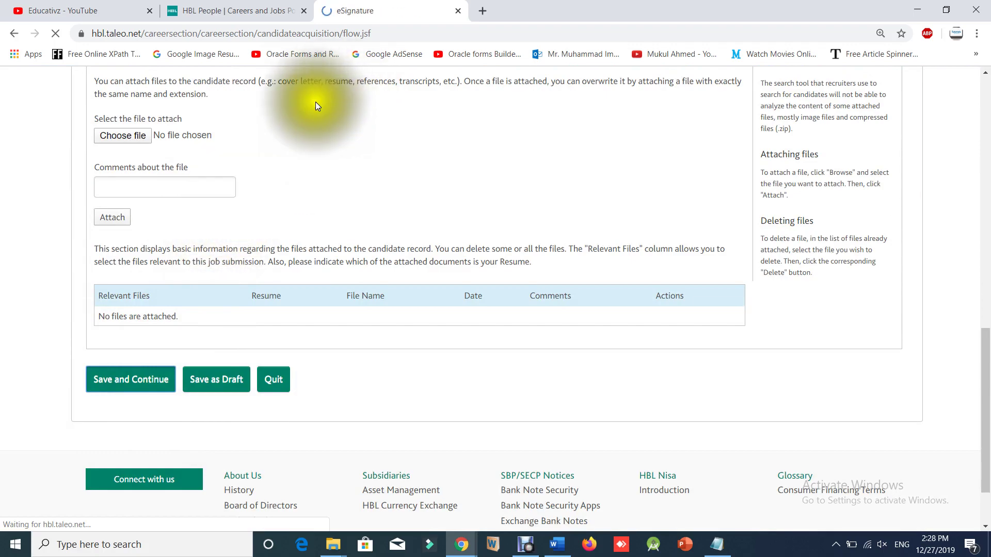
Enter the applicant's full name as the eSignature and save to go to Review and Submit.
{"action": "scroll", "coordinate": [435, 299], "scroll_direction": "down", "scroll_amount": 10}
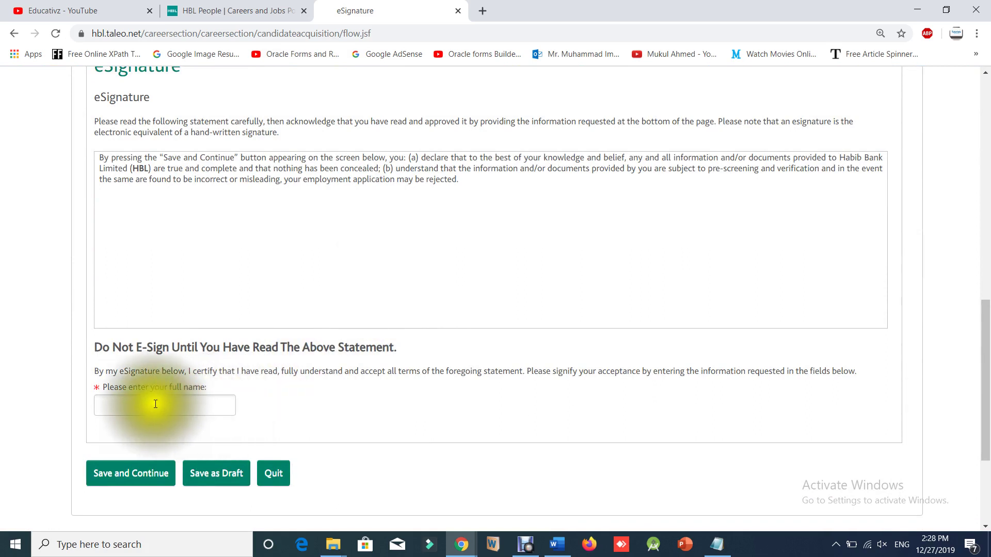
{"action": "left_click", "coordinate": [132, 405]}
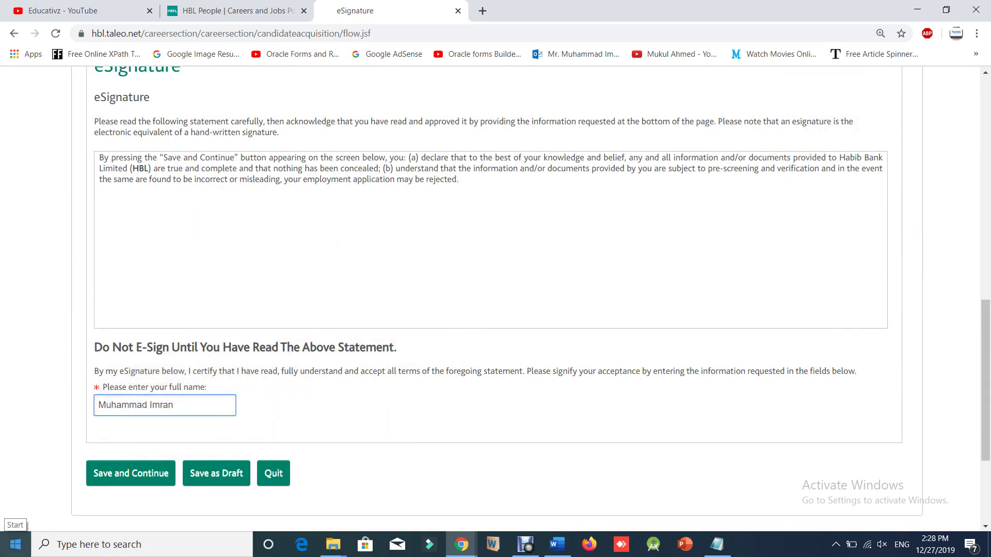
{"action": "left_click", "coordinate": [137, 474]}
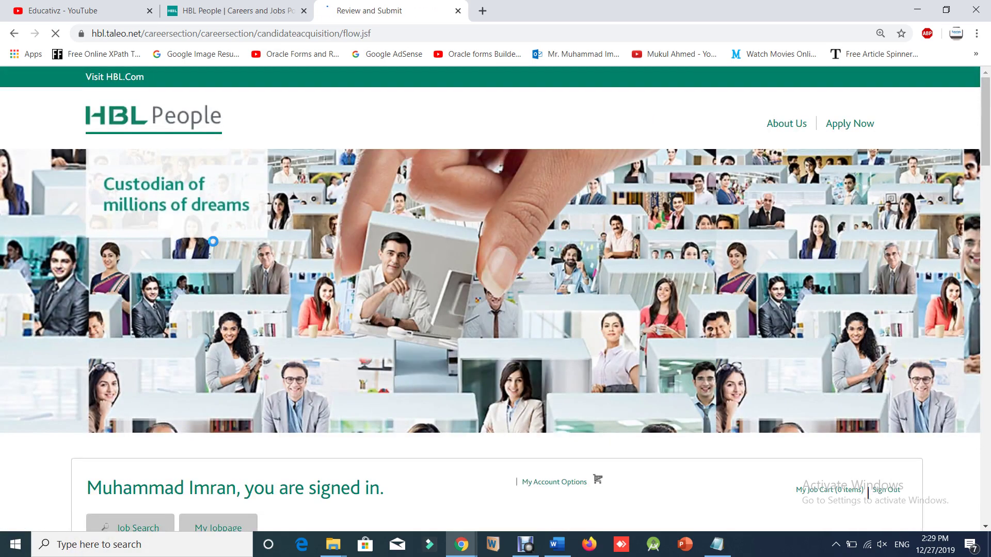
{"action": "scroll", "coordinate": [477, 404], "scroll_direction": "down", "scroll_amount": 10}
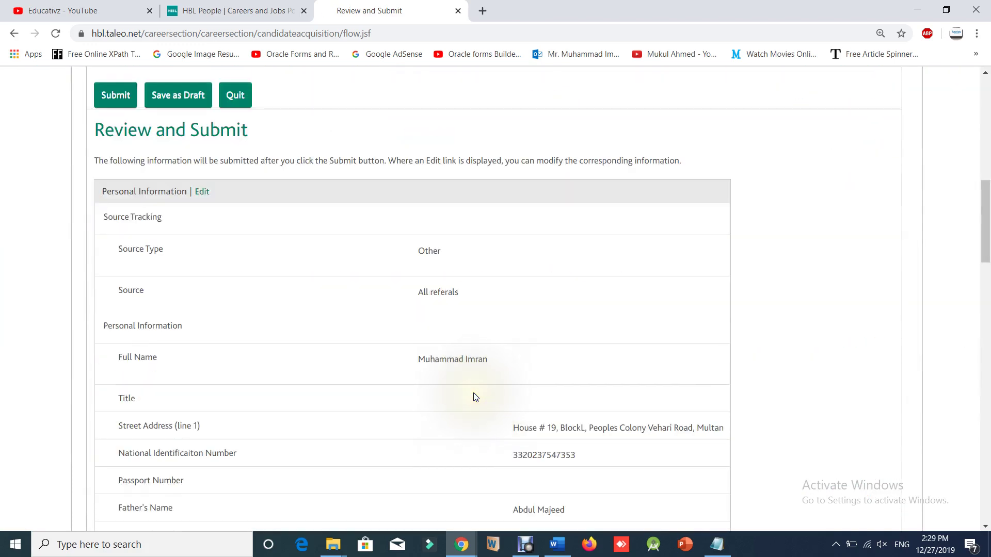
{"action": "scroll", "coordinate": [471, 396], "scroll_direction": "down", "scroll_amount": 3}
{"action": "scroll", "coordinate": [471, 396], "scroll_direction": "up", "scroll_amount": 5}
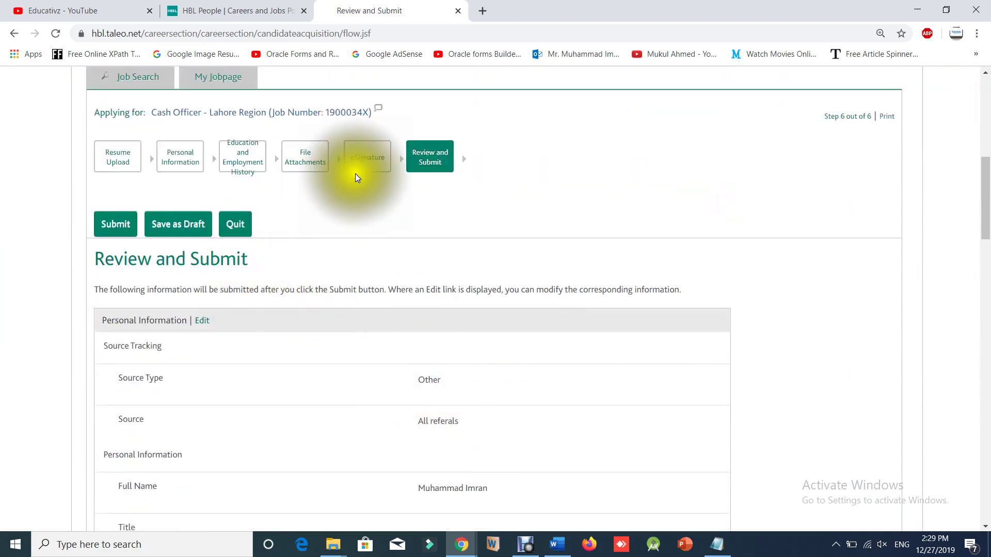
{"action": "scroll", "coordinate": [496, 440], "scroll_direction": "down", "scroll_amount": 3}
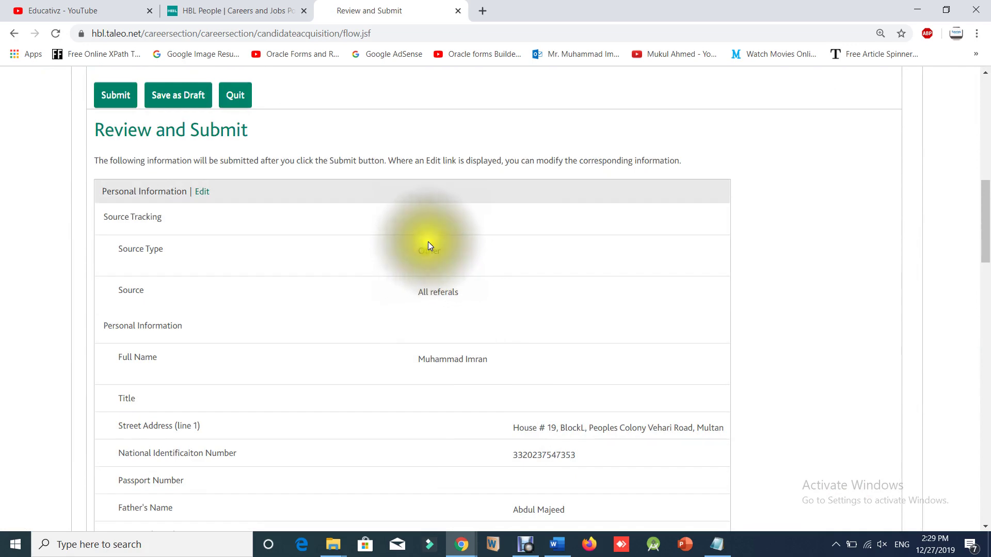
{"action": "scroll", "coordinate": [428, 248], "scroll_direction": "down", "scroll_amount": 3}
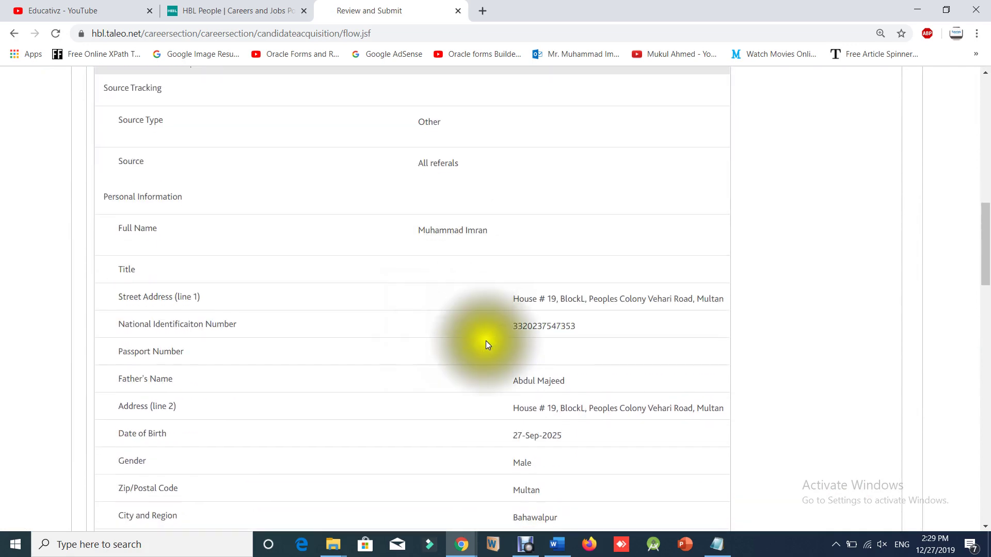
{"action": "scroll", "coordinate": [487, 341], "scroll_direction": "down", "scroll_amount": 7}
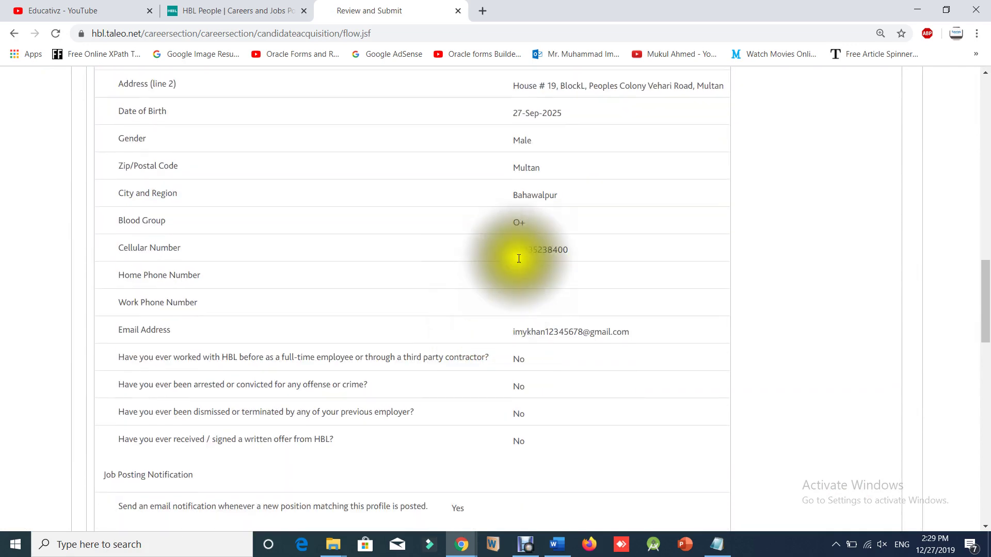
{"action": "scroll", "coordinate": [516, 309], "scroll_direction": "down", "scroll_amount": 8}
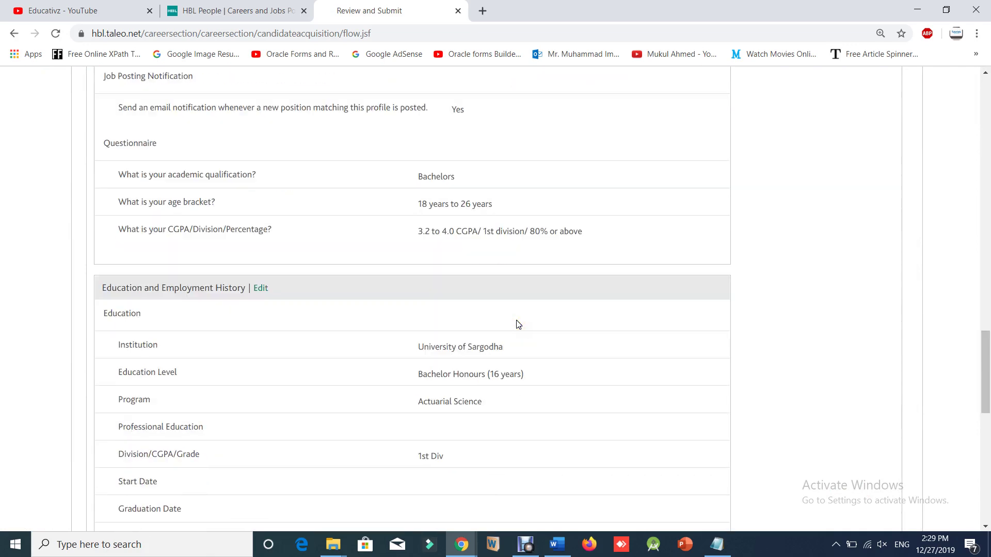
{"action": "scroll", "coordinate": [516, 323], "scroll_direction": "down", "scroll_amount": 9}
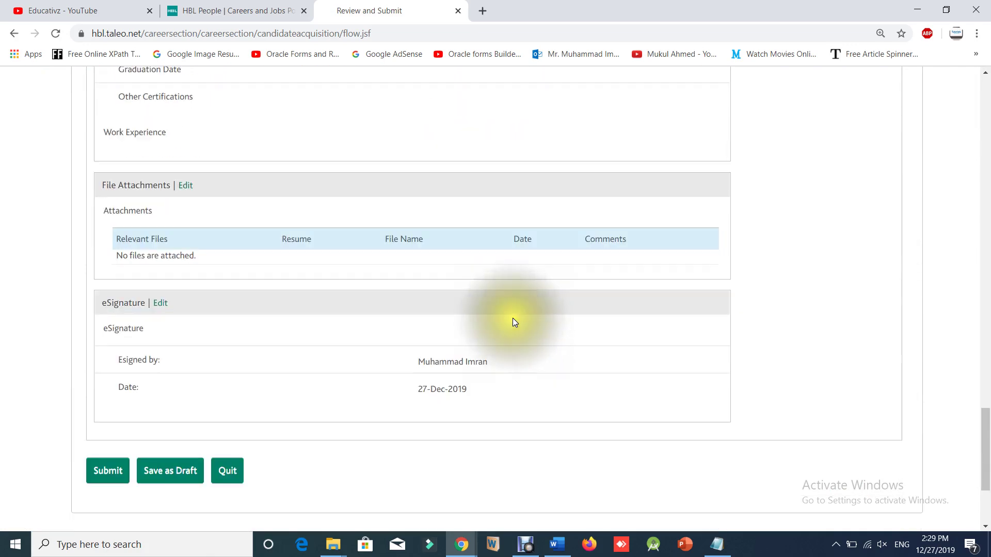
{"action": "scroll", "coordinate": [512, 318], "scroll_direction": "down", "scroll_amount": 4}
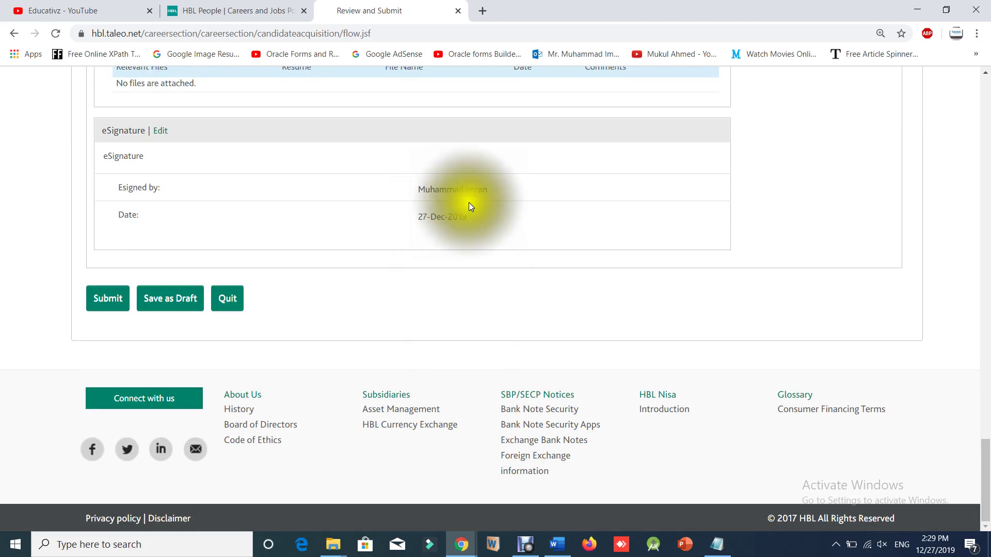
{"action": "left_click_drag", "start_coordinate": [416, 190], "coordinate": [411, 215]}
{"action": "left_click", "coordinate": [159, 194]}
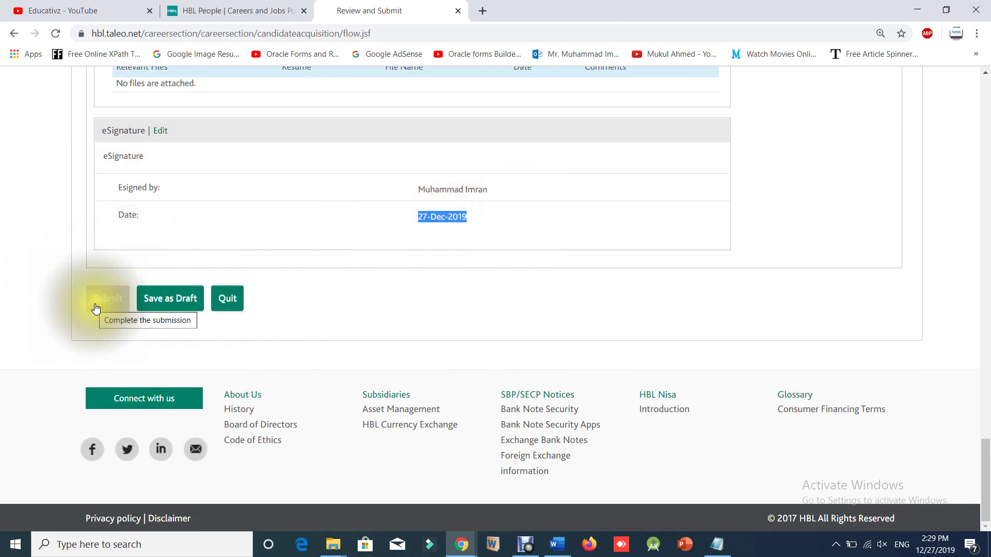
Go back through eSignature to the File Attachments page of the application.
{"action": "left_click", "coordinate": [14, 34]}
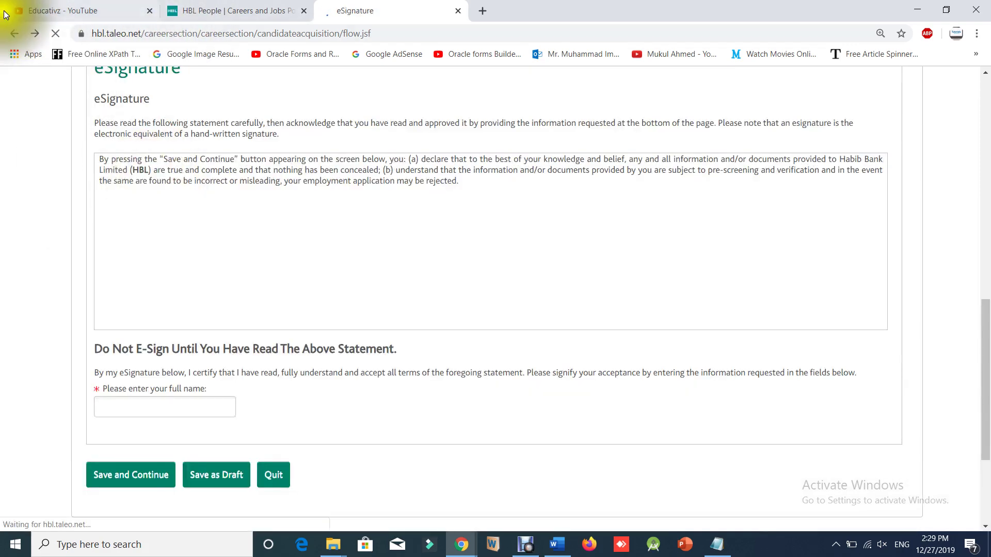
{"action": "left_click", "coordinate": [16, 34]}
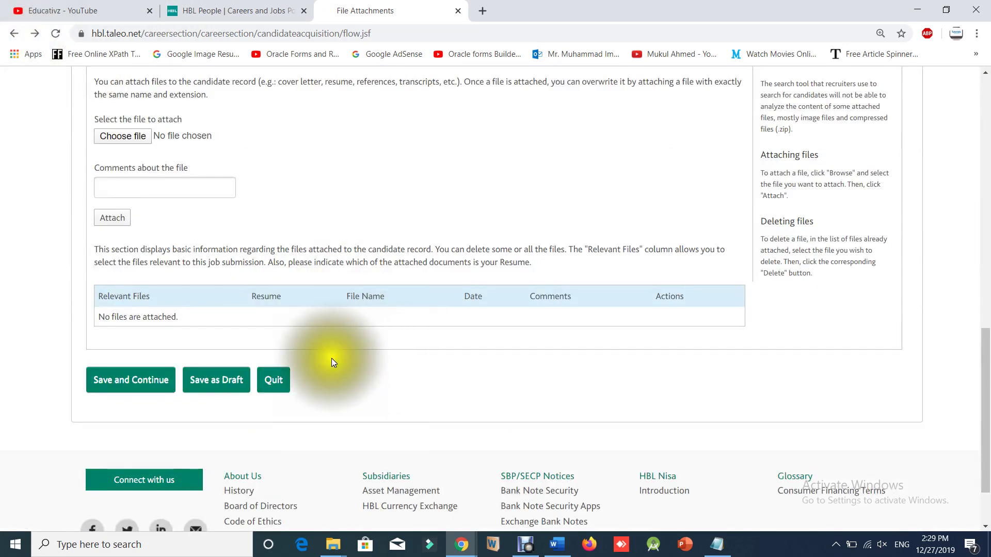
{"action": "scroll", "coordinate": [290, 360], "scroll_direction": "up", "scroll_amount": 8}
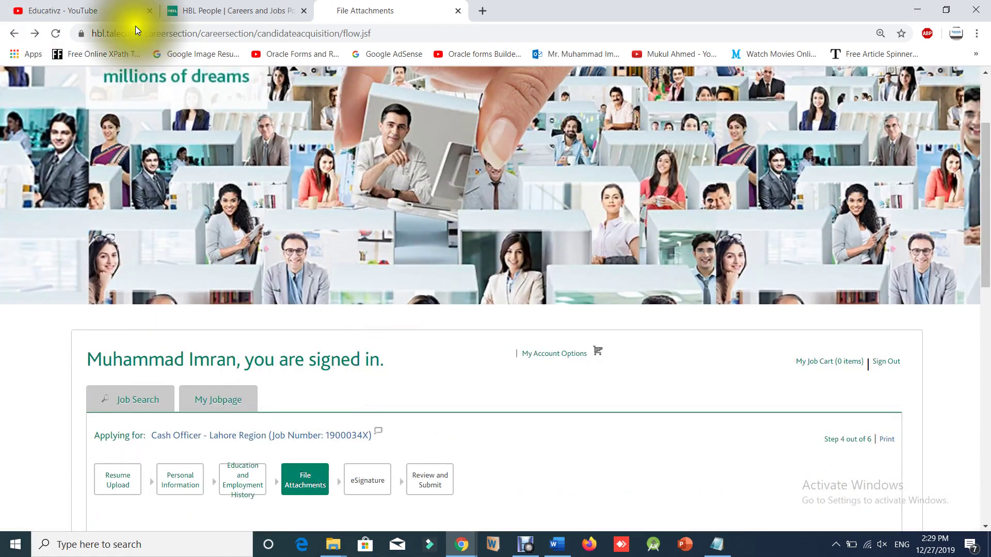
{"action": "left_click", "coordinate": [110, 5]}
{"action": "left_click", "coordinate": [356, 10]}
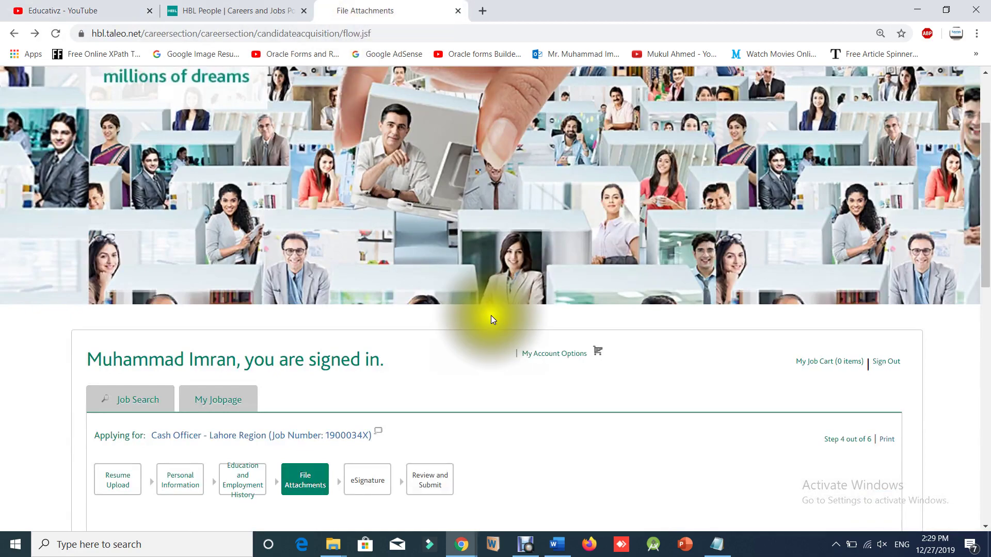
Jump to the Resume Upload step and check the no-resume option is still chosen.
{"action": "scroll", "coordinate": [493, 323], "scroll_direction": "up", "scroll_amount": 3}
{"action": "scroll", "coordinate": [496, 326], "scroll_direction": "down", "scroll_amount": 5}
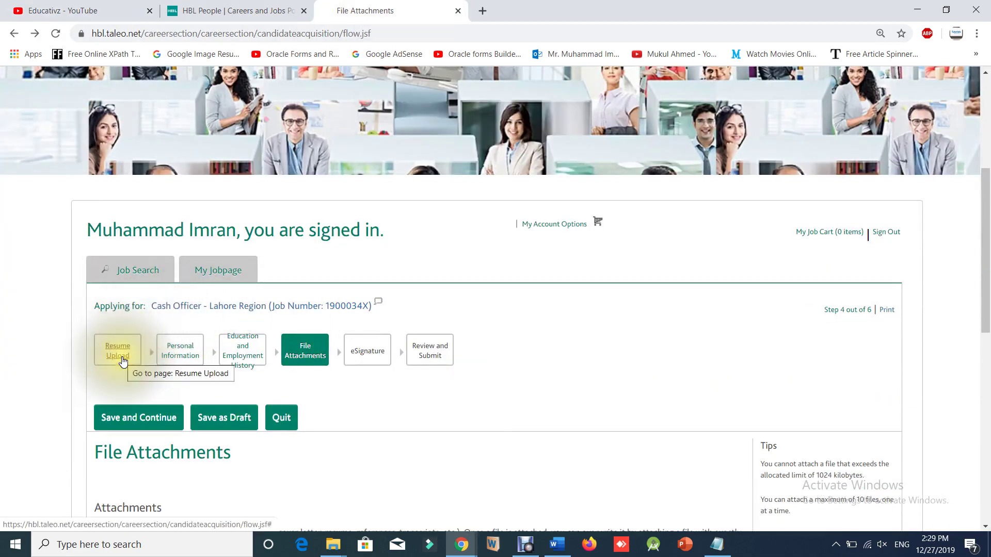
{"action": "scroll", "coordinate": [150, 361], "scroll_direction": "down", "scroll_amount": 1}
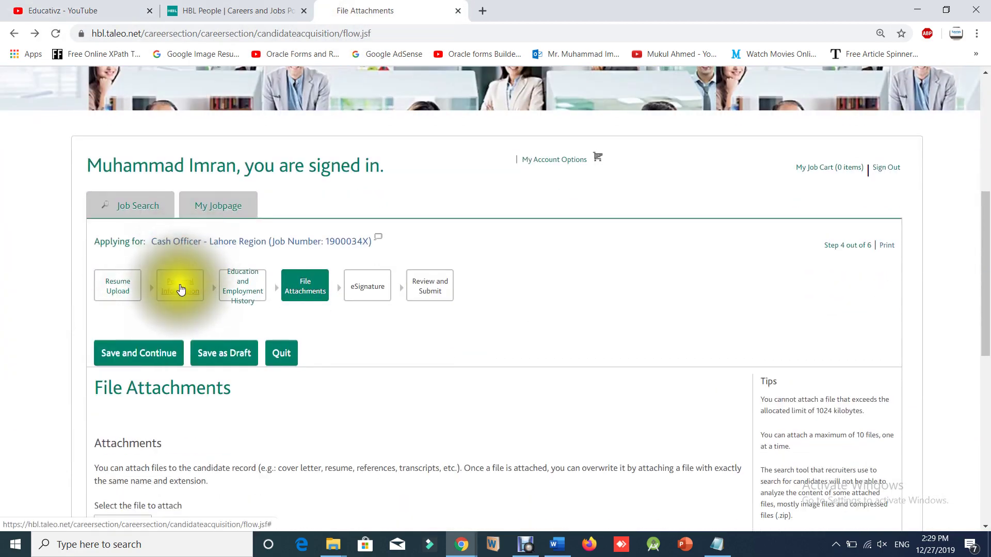
{"action": "left_click", "coordinate": [131, 293]}
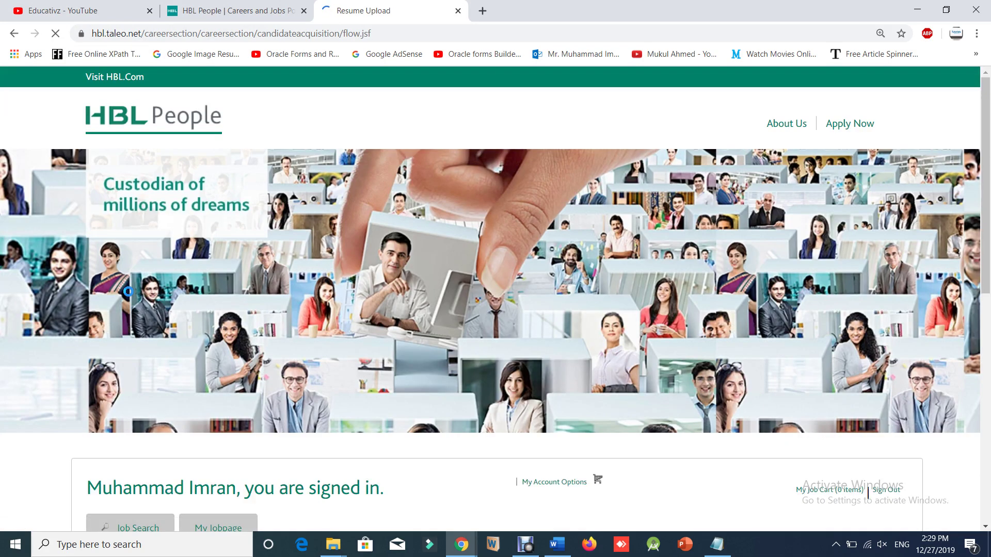
{"action": "scroll", "coordinate": [145, 302], "scroll_direction": "up", "scroll_amount": 4}
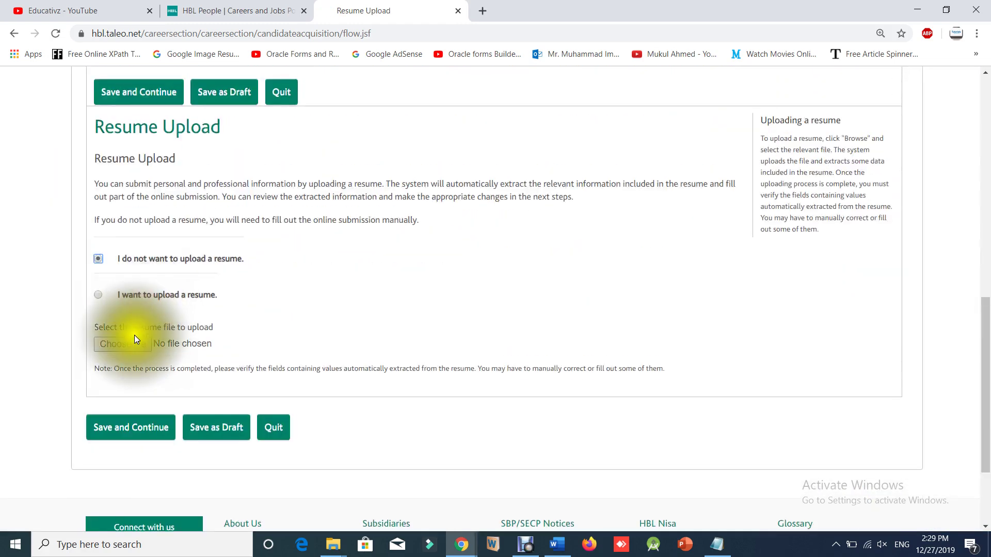
{"action": "scroll", "coordinate": [172, 353], "scroll_direction": "up", "scroll_amount": 2}
{"action": "scroll", "coordinate": [167, 291], "scroll_direction": "down", "scroll_amount": 3}
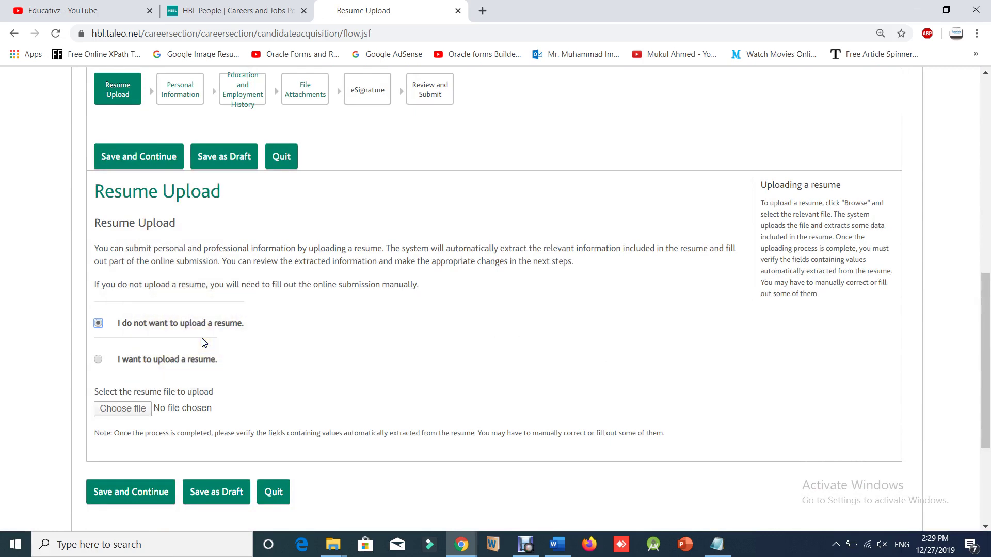
{"action": "scroll", "coordinate": [203, 337], "scroll_direction": "up", "scroll_amount": 2}
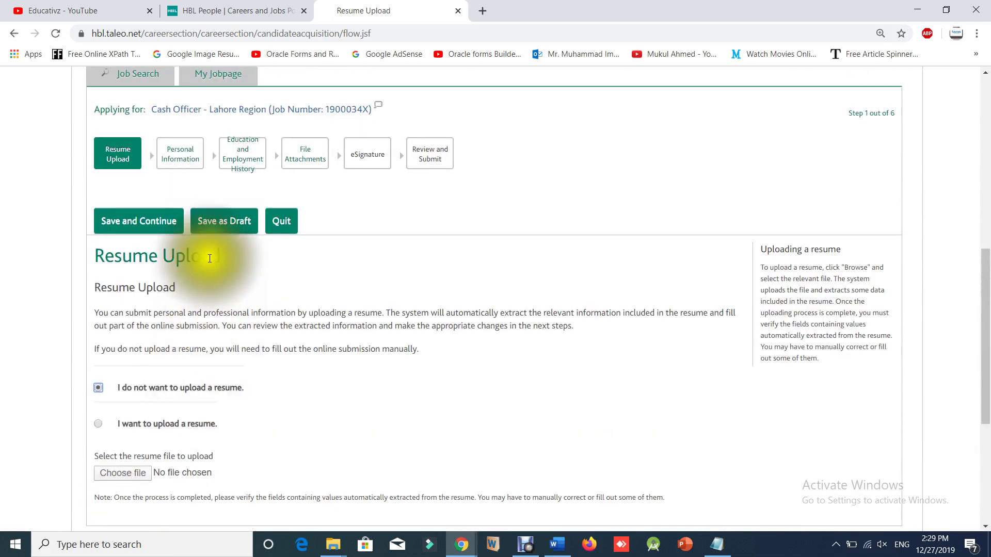
Revisit the Personal Information step of the application.
{"action": "left_click", "coordinate": [174, 157]}
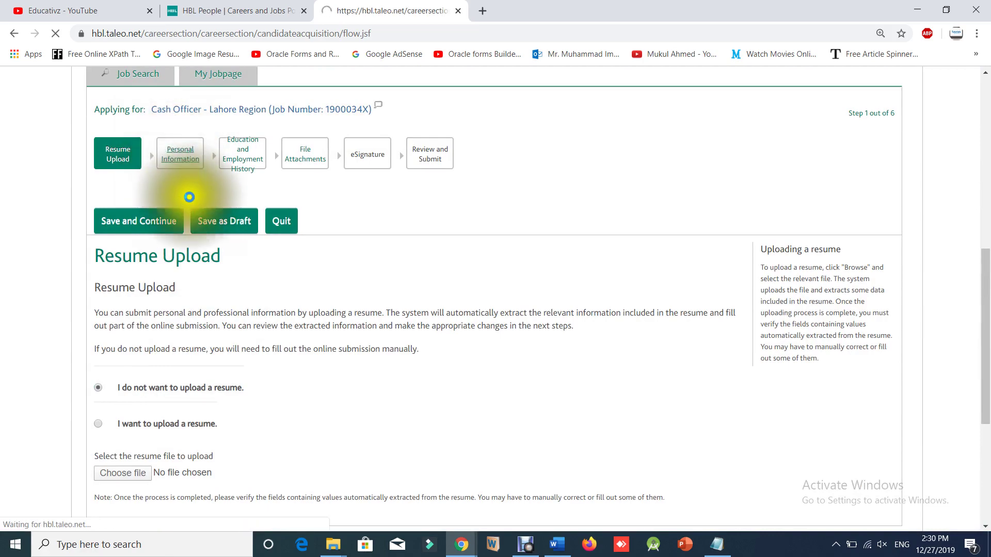
{"action": "scroll", "coordinate": [286, 341], "scroll_direction": "down", "scroll_amount": 15}
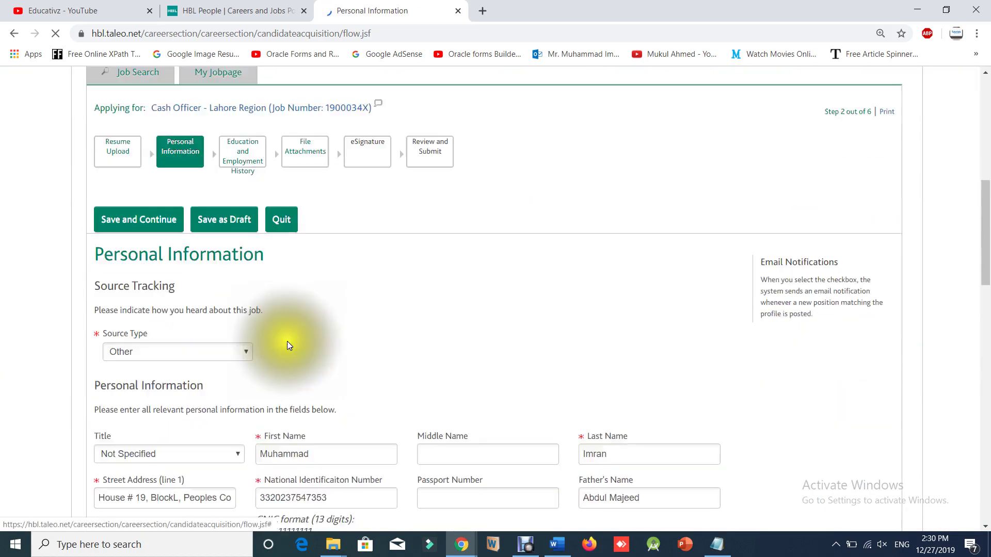
{"action": "scroll", "coordinate": [277, 337], "scroll_direction": "up", "scroll_amount": 15}
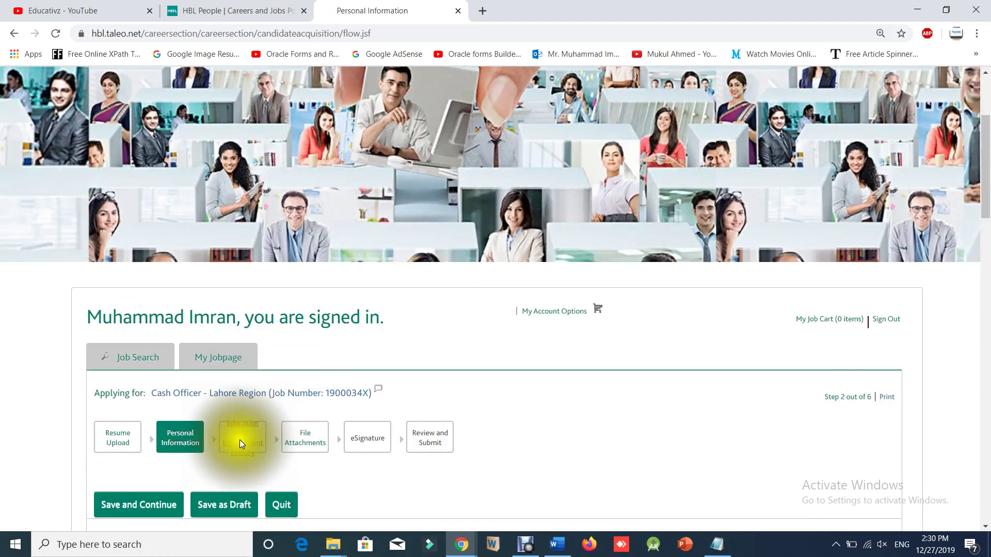
Revisit the Education and Employment History step.
{"action": "left_click", "coordinate": [235, 439]}
{"action": "left_click", "coordinate": [234, 439]}
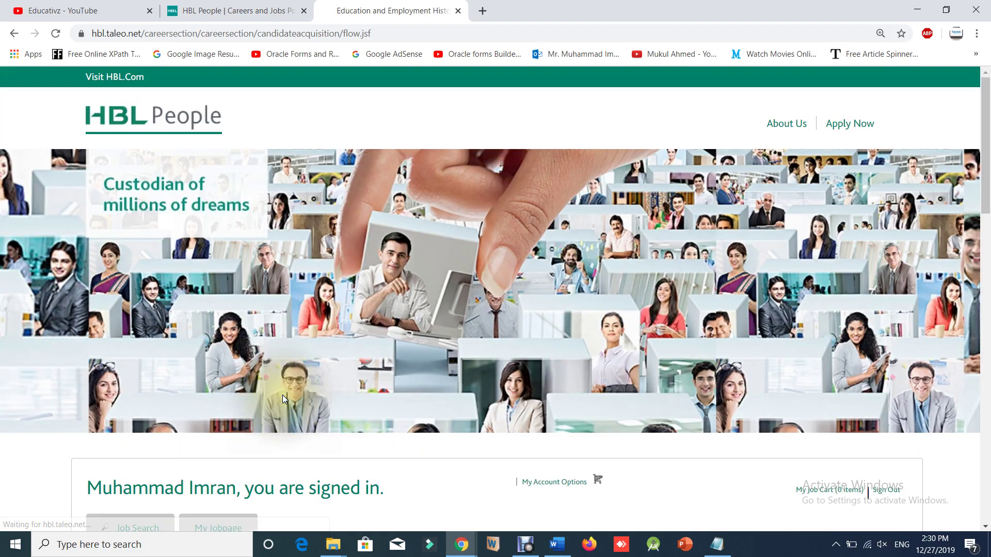
{"action": "scroll", "coordinate": [283, 398], "scroll_direction": "down", "scroll_amount": 5}
{"action": "scroll", "coordinate": [289, 410], "scroll_direction": "down", "scroll_amount": 9}
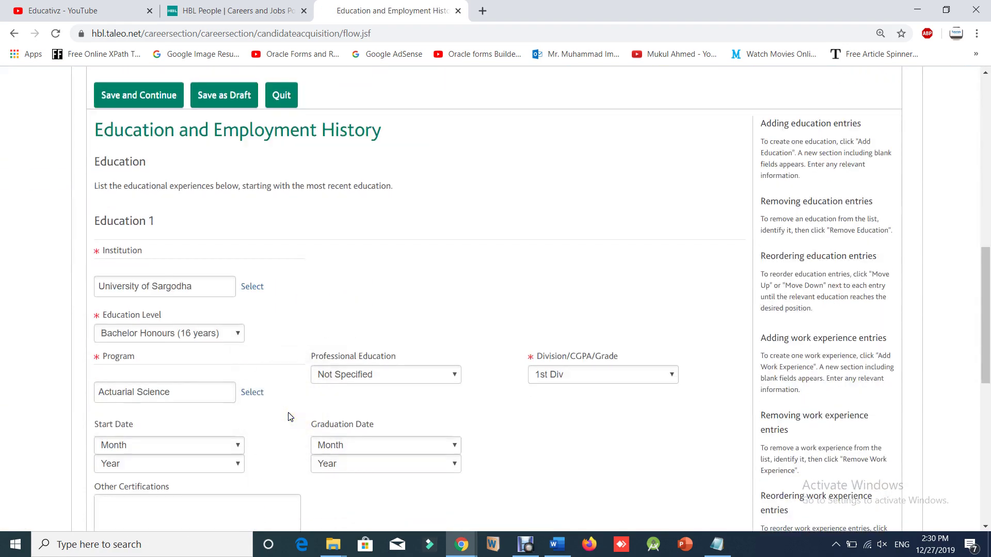
{"action": "scroll", "coordinate": [287, 424], "scroll_direction": "up", "scroll_amount": 7}
{"action": "scroll", "coordinate": [287, 424], "scroll_direction": "up", "scroll_amount": 4}
Return to File Attachments with no files attached, then switch to the YouTube videos tab.
{"action": "left_click", "coordinate": [305, 416]}
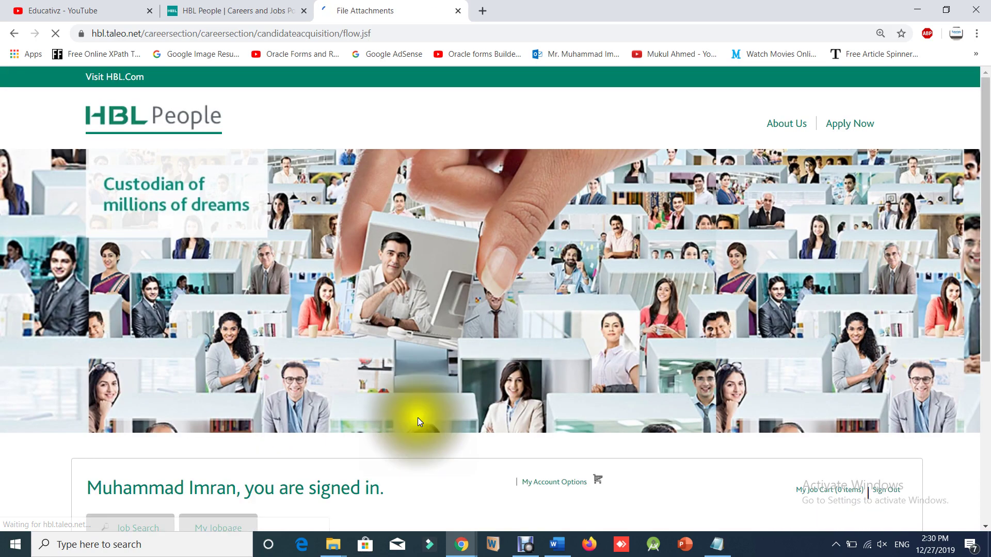
{"action": "scroll", "coordinate": [417, 418], "scroll_direction": "down", "scroll_amount": 7}
{"action": "scroll", "coordinate": [418, 423], "scroll_direction": "down", "scroll_amount": 3}
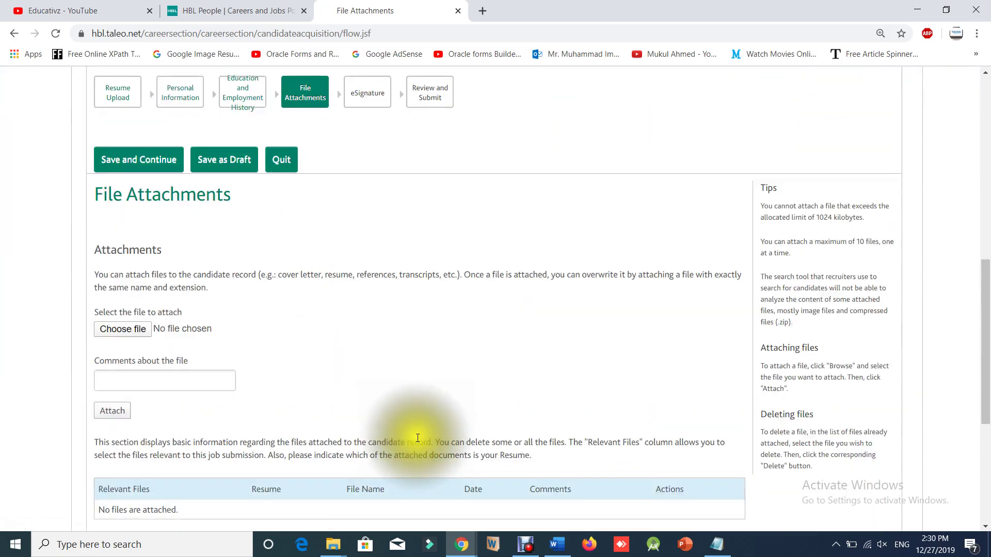
{"action": "left_click", "coordinate": [118, 5]}
{"action": "scroll", "coordinate": [522, 478], "scroll_direction": "up", "scroll_amount": 5}
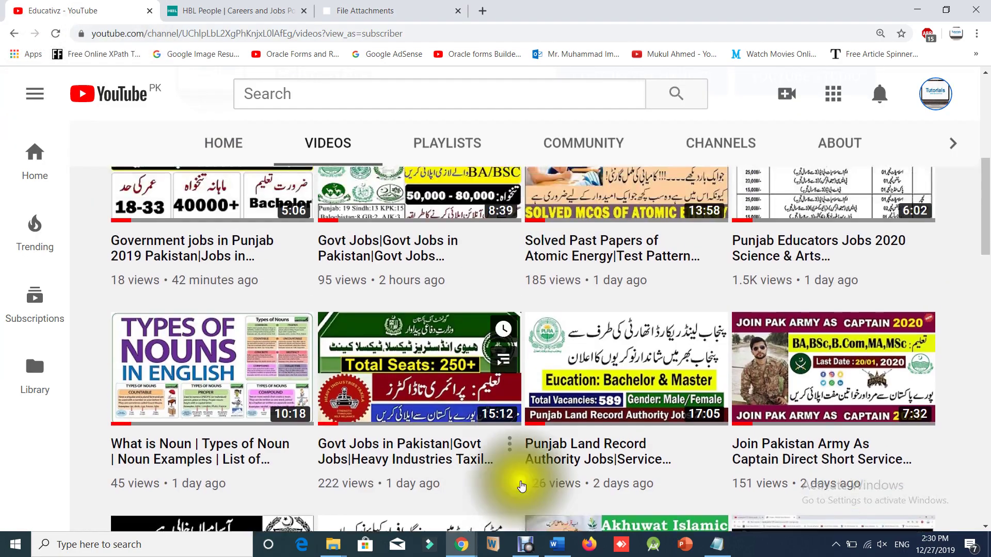
{"action": "left_click", "coordinate": [514, 478]}
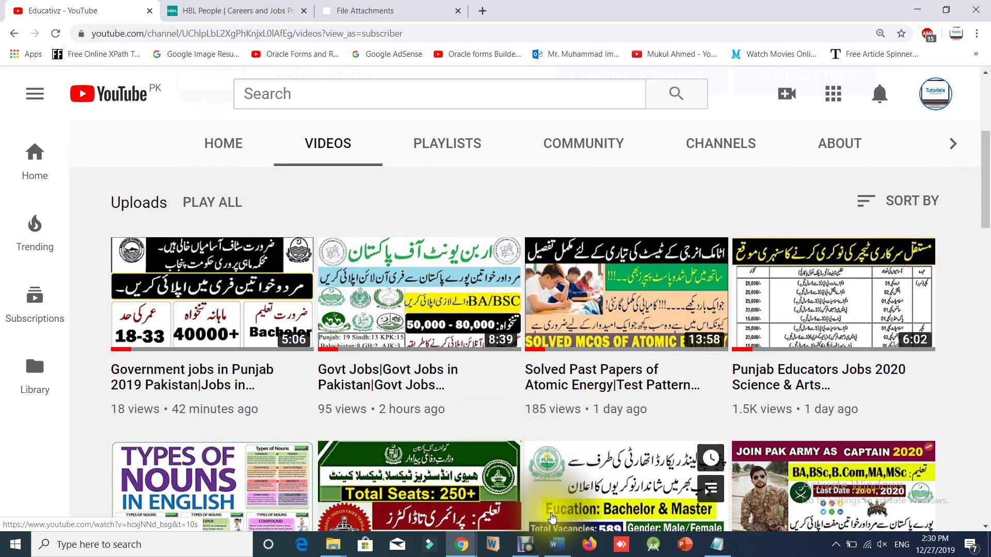
{"action": "left_click", "coordinate": [480, 424]}
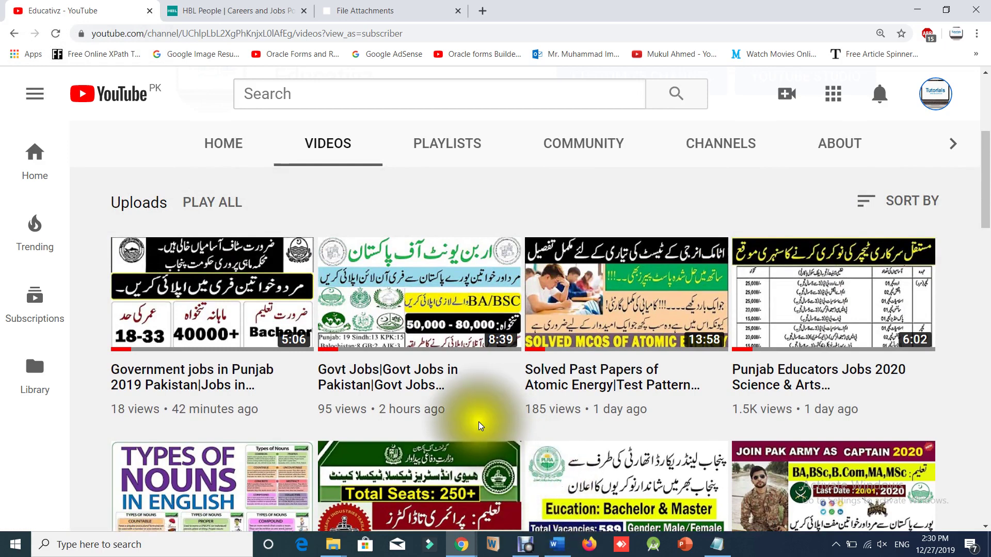
{"action": "scroll", "coordinate": [480, 426], "scroll_direction": "down", "scroll_amount": 1}
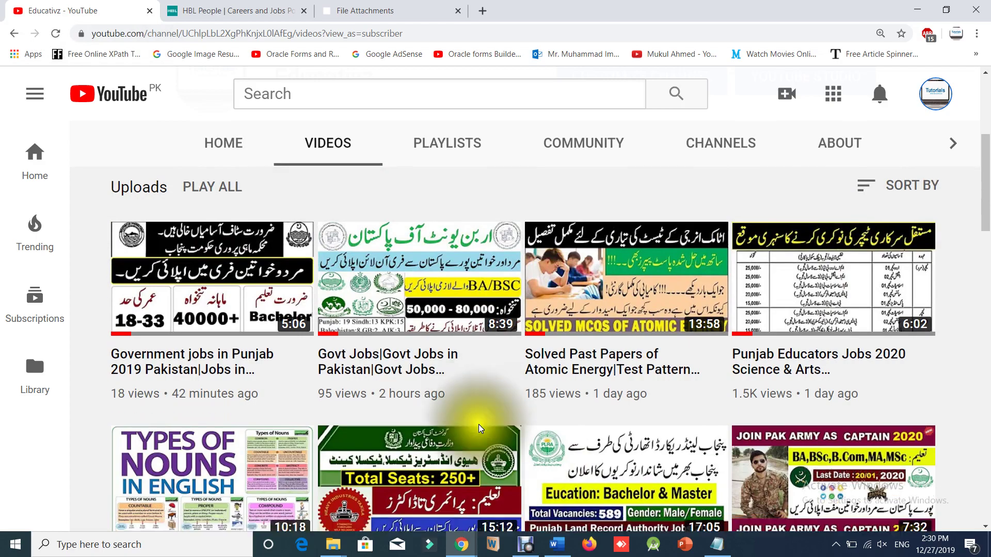
{"action": "scroll", "coordinate": [480, 429], "scroll_direction": "down", "scroll_amount": 6}
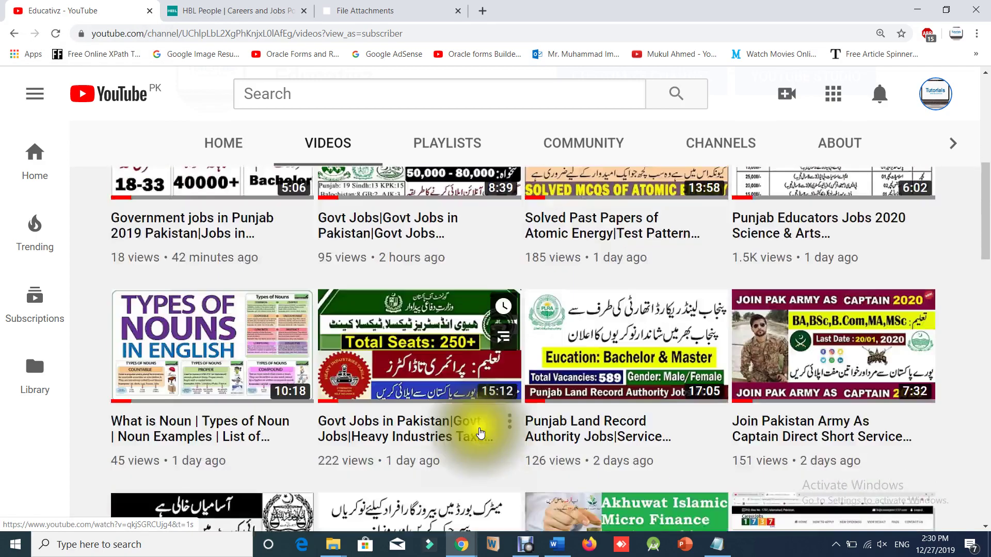
{"action": "scroll", "coordinate": [478, 433], "scroll_direction": "up", "scroll_amount": 3}
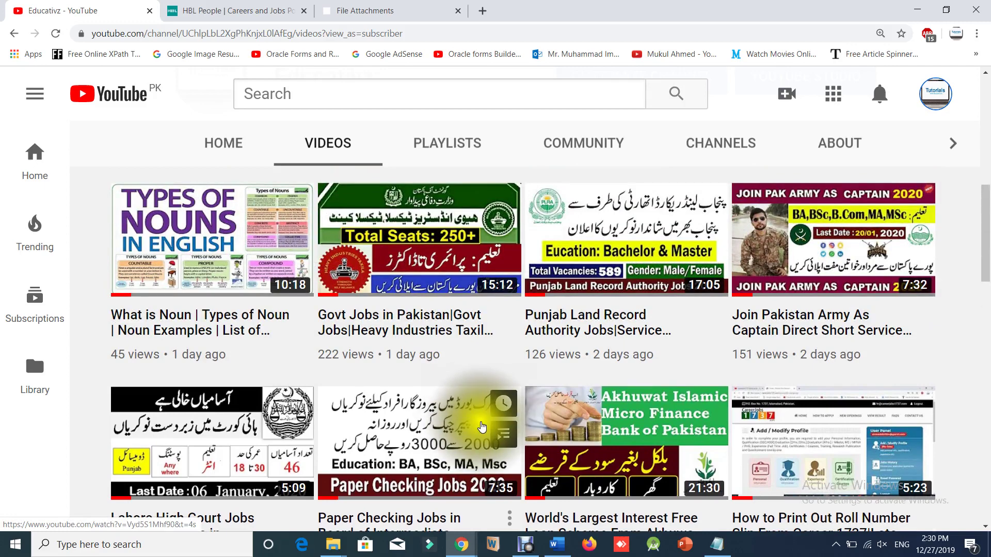
{"action": "scroll", "coordinate": [481, 427], "scroll_direction": "up", "scroll_amount": 2}
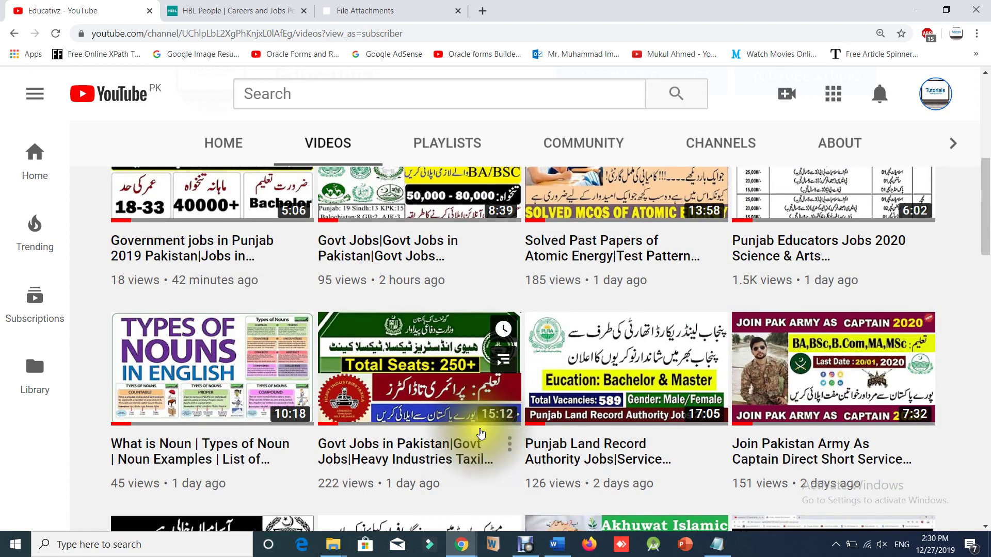
{"action": "scroll", "coordinate": [480, 433], "scroll_direction": "up", "scroll_amount": 1}
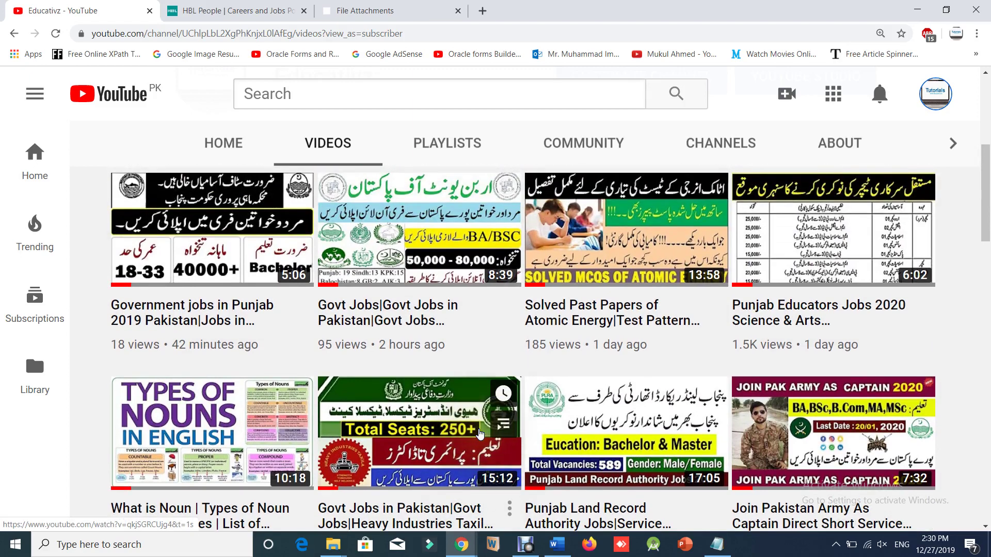
{"action": "scroll", "coordinate": [480, 434], "scroll_direction": "up", "scroll_amount": 1}
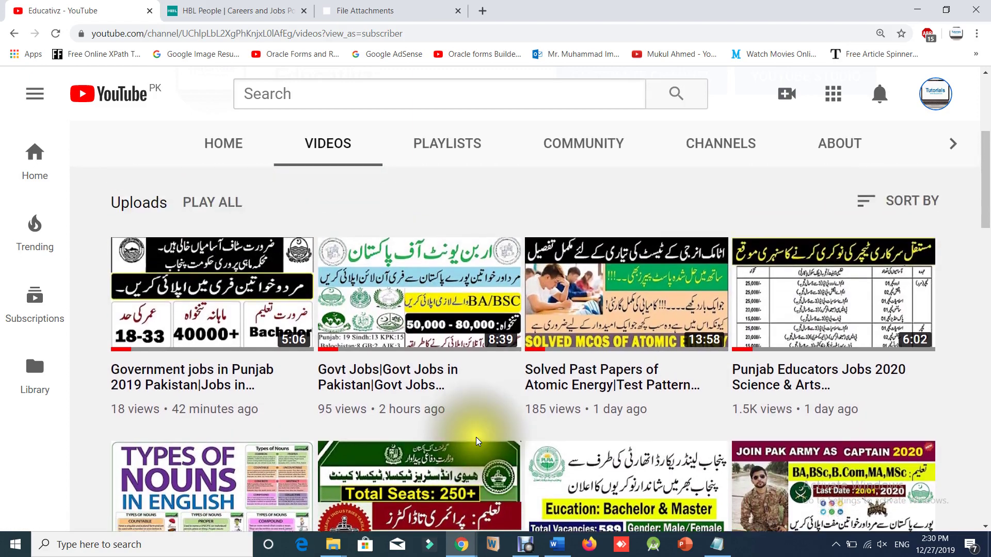
{"action": "scroll", "coordinate": [477, 438], "scroll_direction": "down", "scroll_amount": 1}
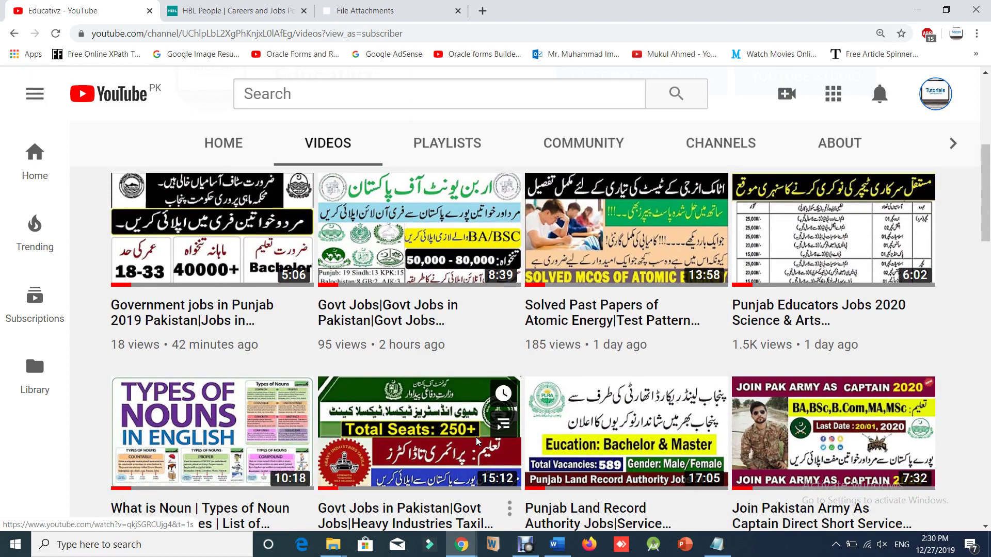